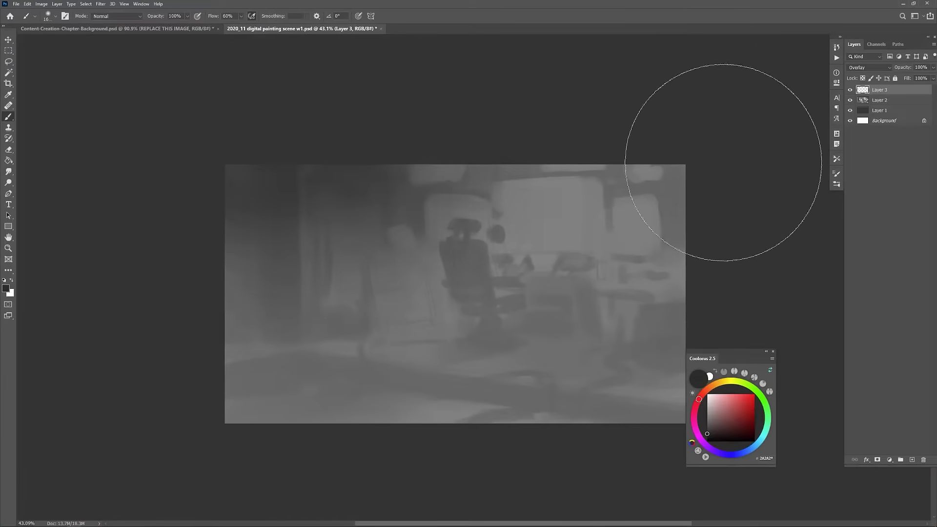
Step: Darken the desk area, left wall and chair base with soft strokes on the Overlay layer, reducing the brush for the chair
{"action": "scroll", "coordinate": [696, 188], "scroll_direction": "down", "scroll_amount": 2}
{"action": "left_click_drag", "start_coordinate": [623, 293], "coordinate": [607, 335]}
{"action": "mouse_move", "coordinate": [333, 190]}
{"action": "left_mouse_down"}
{"action": "mouse_move", "coordinate": [431, 328]}
{"action": "mouse_move", "coordinate": [350, 313]}
{"action": "left_mouse_up"}
{"action": "key", "text": "bracketleft"}
{"action": "key", "text": "bracketleft"}
{"action": "key", "text": "bracketleft"}
{"action": "left_click_drag", "start_coordinate": [489, 302], "coordinate": [489, 318]}
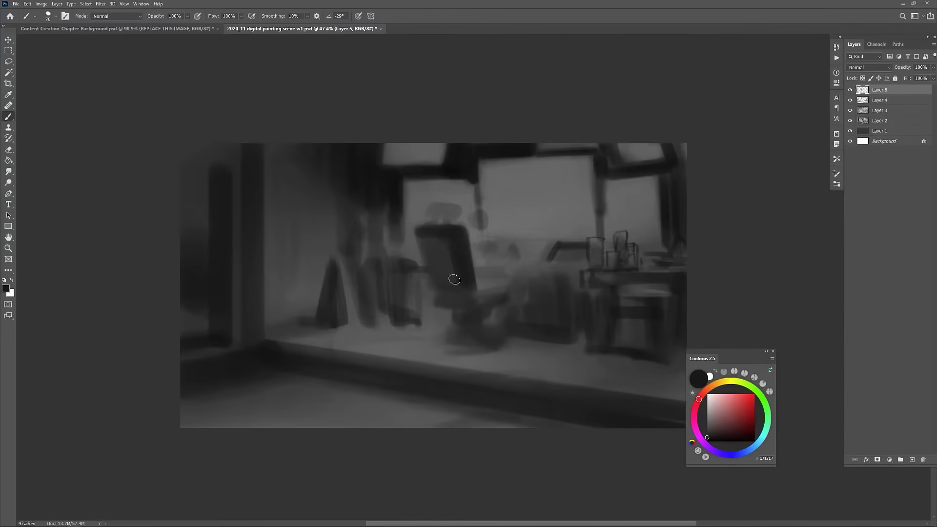
Step: Paint the chair's backrest dark grey on Layer 5, and define its armrest and seat with a smaller brush
{"action": "left_click_drag", "start_coordinate": [432, 240], "coordinate": [444, 279]}
{"action": "key", "text": "bracketleft"}
{"action": "key", "text": "bracketleft"}
{"action": "key", "text": "bracketleft"}
{"action": "mouse_move", "coordinate": [476, 275]}
{"action": "left_mouse_down"}
{"action": "mouse_move", "coordinate": [501, 273]}
{"action": "mouse_move", "coordinate": [504, 289]}
{"action": "left_mouse_up"}
{"action": "left_click_drag", "start_coordinate": [478, 296], "coordinate": [493, 299]}
{"action": "scroll", "coordinate": [501, 275], "scroll_direction": "up", "scroll_amount": 5}
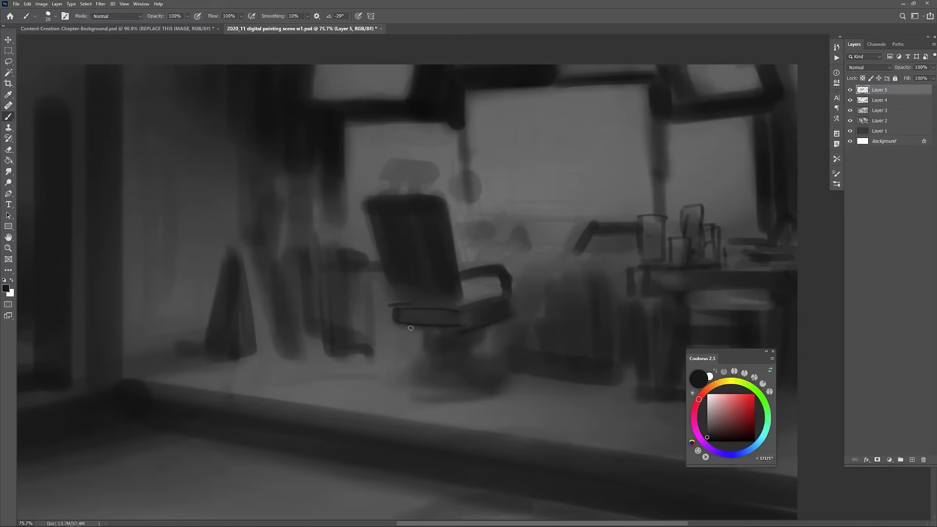
Step: Define the underside of the chair's seat and the edge of its backrest with fine dark strokes
{"action": "key", "text": "bracketleft"}
{"action": "left_click_drag", "start_coordinate": [399, 326], "coordinate": [458, 330]}
{"action": "left_click_drag", "start_coordinate": [416, 339], "coordinate": [423, 340]}
{"action": "left_click_drag", "start_coordinate": [389, 288], "coordinate": [402, 299]}
{"action": "left_click_drag", "start_coordinate": [410, 244], "coordinate": [416, 284]}
{"action": "mouse_move", "coordinate": [399, 204]}
{"action": "left_mouse_down"}
{"action": "mouse_move", "coordinate": [428, 204]}
{"action": "mouse_move", "coordinate": [437, 218]}
{"action": "mouse_move", "coordinate": [416, 241]}
{"action": "left_mouse_up"}
Step: Paint the chair's headrest and its supports in dark grey with an enlarged brush
{"action": "key", "text": "bracketright"}
{"action": "key", "text": "bracketright"}
{"action": "key", "text": "bracketright"}
{"action": "key", "text": "bracketright"}
{"action": "key", "text": "bracketright"}
{"action": "key", "text": "bracketright"}
{"action": "mouse_move", "coordinate": [408, 221]}
{"action": "left_mouse_down"}
{"action": "mouse_move", "coordinate": [398, 243]}
{"action": "mouse_move", "coordinate": [438, 207]}
{"action": "mouse_move", "coordinate": [438, 225]}
{"action": "left_mouse_up"}
{"action": "left_click_drag", "start_coordinate": [397, 227], "coordinate": [394, 242]}
{"action": "left_click_drag", "start_coordinate": [420, 228], "coordinate": [418, 261]}
Step: Add a new layer and paint the chair's base legs with a sampled dark grey and a small brush
{"action": "scroll", "coordinate": [416, 250], "scroll_direction": "down", "scroll_amount": 2}
{"action": "scroll", "coordinate": [408, 254], "scroll_direction": "down", "scroll_amount": 1}
{"action": "left_click", "coordinate": [410, 311], "text": "alt"}
{"action": "key", "text": "ctrl+shift+alt+n"}
{"action": "left_click", "coordinate": [409, 317], "text": "alt"}
{"action": "key", "text": "bracketleft"}
{"action": "key", "text": "bracketleft"}
{"action": "mouse_move", "coordinate": [395, 350]}
{"action": "left_mouse_down"}
{"action": "mouse_move", "coordinate": [370, 367]}
{"action": "mouse_move", "coordinate": [428, 377]}
{"action": "left_mouse_up"}
{"action": "left_click_drag", "start_coordinate": [428, 376], "coordinate": [445, 372]}
{"action": "scroll", "coordinate": [427, 355], "scroll_direction": "down", "scroll_amount": 3}
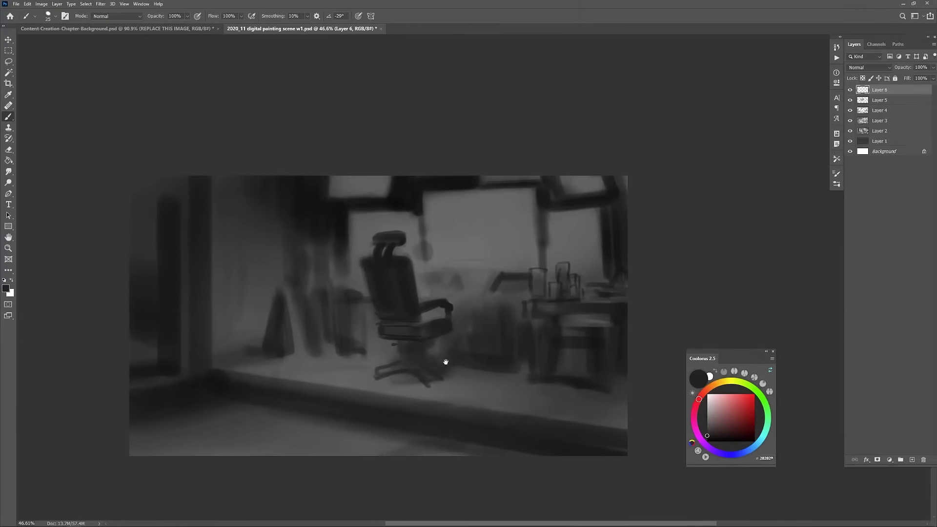
Step: Paint the chair's centre column and fill out its base using dark greys sampled from the image
{"action": "scroll", "coordinate": [421, 356], "scroll_direction": "up", "scroll_amount": 4}
{"action": "key", "text": "bracketright"}
{"action": "left_click", "coordinate": [711, 434]}
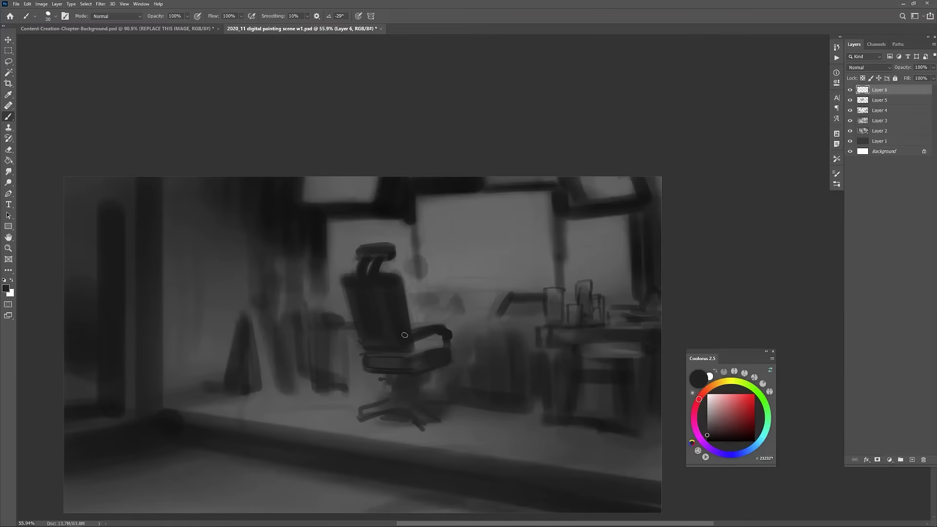
{"action": "left_click", "coordinate": [409, 339], "text": "alt"}
{"action": "mouse_move", "coordinate": [406, 379]}
{"action": "left_mouse_down"}
{"action": "mouse_move", "coordinate": [399, 407]}
{"action": "mouse_move", "coordinate": [426, 366]}
{"action": "left_mouse_up"}
{"action": "left_click", "coordinate": [418, 361], "text": "alt"}
{"action": "key", "text": "bracketleft"}
{"action": "left_click_drag", "start_coordinate": [421, 358], "coordinate": [411, 367]}
Step: Reinforce the dark shading around the chair's seat
{"action": "scroll", "coordinate": [415, 364], "scroll_direction": "down", "scroll_amount": 3}
{"action": "scroll", "coordinate": [366, 304], "scroll_direction": "up", "scroll_amount": 2}
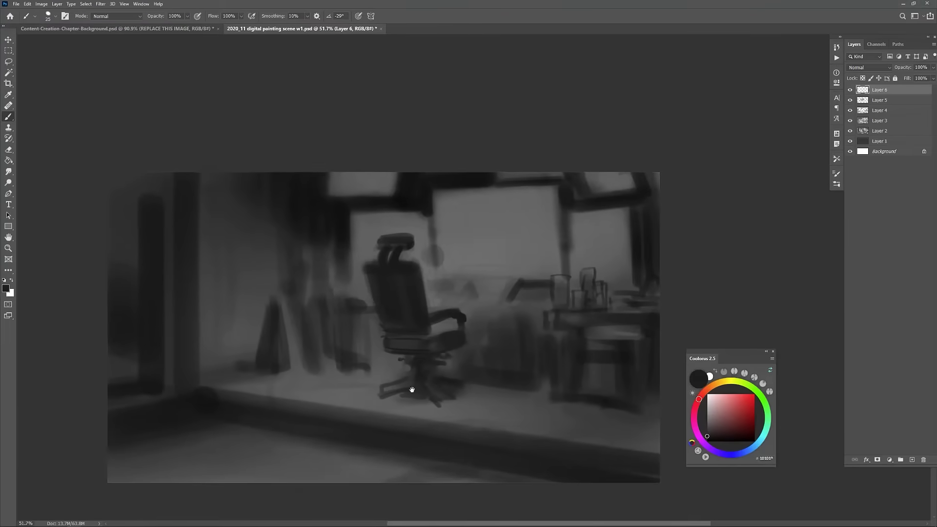
{"action": "scroll", "coordinate": [423, 327], "scroll_direction": "up", "scroll_amount": 4}
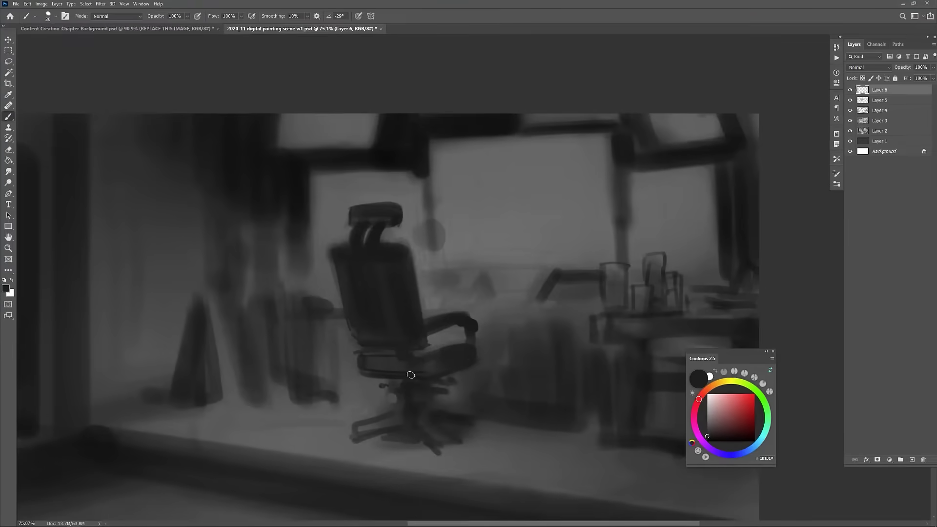
{"action": "left_click_drag", "start_coordinate": [432, 376], "coordinate": [408, 345]}
Step: Add a new layer and shade the floor and objects around the chair with a much larger dark brush
{"action": "scroll", "coordinate": [439, 349], "scroll_direction": "down", "scroll_amount": 8}
{"action": "scroll", "coordinate": [425, 405], "scroll_direction": "up", "scroll_amount": 4}
{"action": "scroll", "coordinate": [446, 358], "scroll_direction": "down", "scroll_amount": 4}
{"action": "left_click_drag", "start_coordinate": [502, 364], "coordinate": [494, 358]}
{"action": "key", "text": "ctrl+alt+shift+n"}
{"action": "key", "text": "bracketright"}
{"action": "key", "text": "bracketright"}
{"action": "key", "text": "bracketright"}
{"action": "key", "text": "bracketright"}
{"action": "key", "text": "bracketright"}
{"action": "key", "text": "bracketright"}
{"action": "key", "text": "bracketright"}
{"action": "key", "text": "bracketright"}
{"action": "key", "text": "bracketright"}
{"action": "key", "text": "bracketright"}
{"action": "key", "text": "bracketright"}
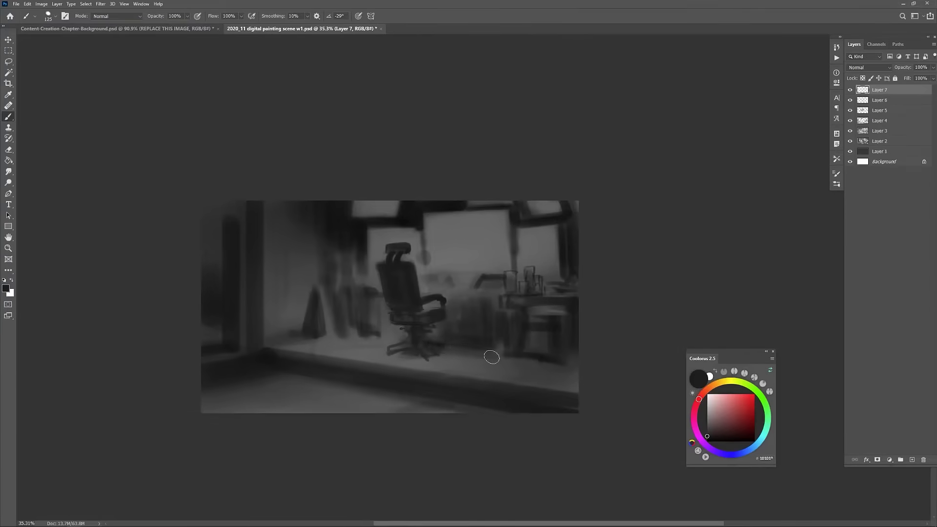
{"action": "left_click_drag", "start_coordinate": [438, 343], "coordinate": [503, 358]}
{"action": "left_click_drag", "start_coordinate": [384, 337], "coordinate": [325, 338]}
{"action": "left_click_drag", "start_coordinate": [440, 298], "coordinate": [419, 267]}
Step: Paint dark shading at the foot of the stool beside the desk with a smaller brush
{"action": "key", "text": "bracketleft"}
{"action": "key", "text": "bracketleft"}
{"action": "key", "text": "bracketleft"}
{"action": "key", "text": "bracketleft"}
{"action": "key", "text": "bracketleft"}
{"action": "key", "text": "bracketleft"}
{"action": "key", "text": "bracketleft"}
{"action": "left_click_drag", "start_coordinate": [520, 337], "coordinate": [488, 360]}
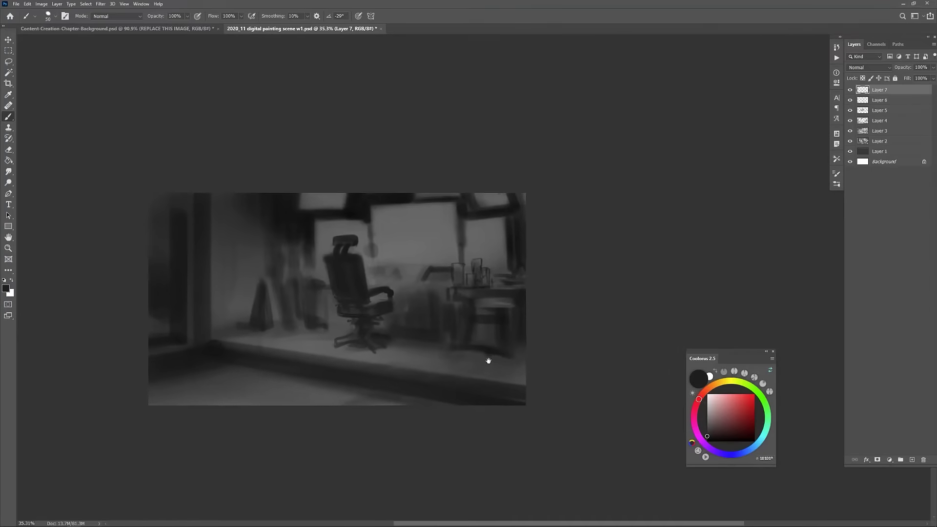
Step: Add a new layer and paint the drawing board's upper edge in front of the main monitor with a small brush and sampled grey
{"action": "scroll", "coordinate": [469, 261], "scroll_direction": "up", "scroll_amount": 3}
{"action": "key", "text": "ctrl+alt+shift+n"}
{"action": "left_click_drag", "start_coordinate": [341, 277], "coordinate": [362, 269]}
{"action": "left_click", "coordinate": [355, 271], "text": "alt"}
{"action": "key", "text": "bracketleft"}
{"action": "key", "text": "bracketleft"}
{"action": "key", "text": "bracketleft"}
{"action": "key", "text": "bracketleft"}
{"action": "key", "text": "bracketleft"}
{"action": "key", "text": "bracketleft"}
{"action": "key", "text": "bracketleft"}
{"action": "key", "text": "bracketleft"}
{"action": "key", "text": "bracketleft"}
{"action": "key", "text": "bracketleft"}
{"action": "left_click_drag", "start_coordinate": [419, 265], "coordinate": [367, 263]}
Step: Strengthen the drawing board's side and upper edges, and add a new layer above
{"action": "scroll", "coordinate": [383, 293], "scroll_direction": "up", "scroll_amount": 2}
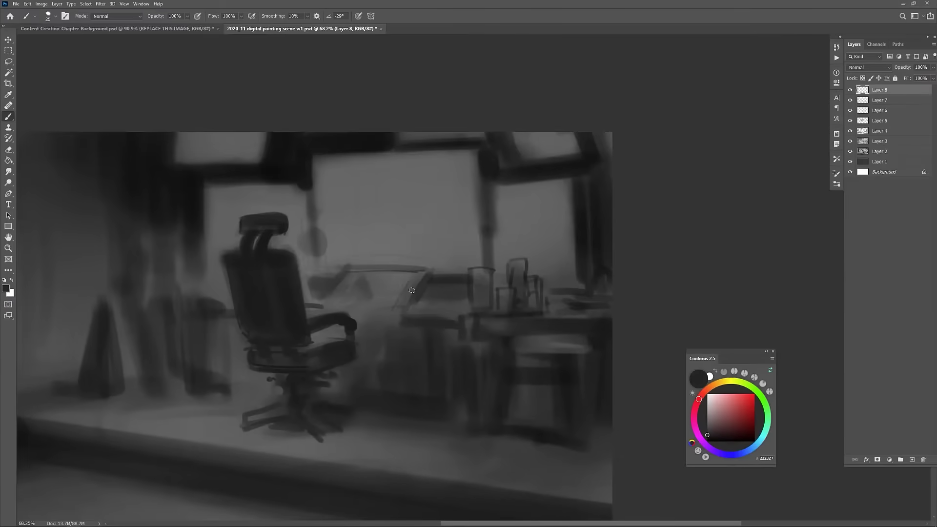
{"action": "mouse_move", "coordinate": [429, 287]}
{"action": "left_mouse_down"}
{"action": "mouse_move", "coordinate": [453, 296]}
{"action": "mouse_move", "coordinate": [427, 322]}
{"action": "left_mouse_up"}
{"action": "left_click_drag", "start_coordinate": [271, 253], "coordinate": [353, 248]}
{"action": "key", "text": "ctrl+alt+shift+n"}
{"action": "key", "text": "bracketleft"}
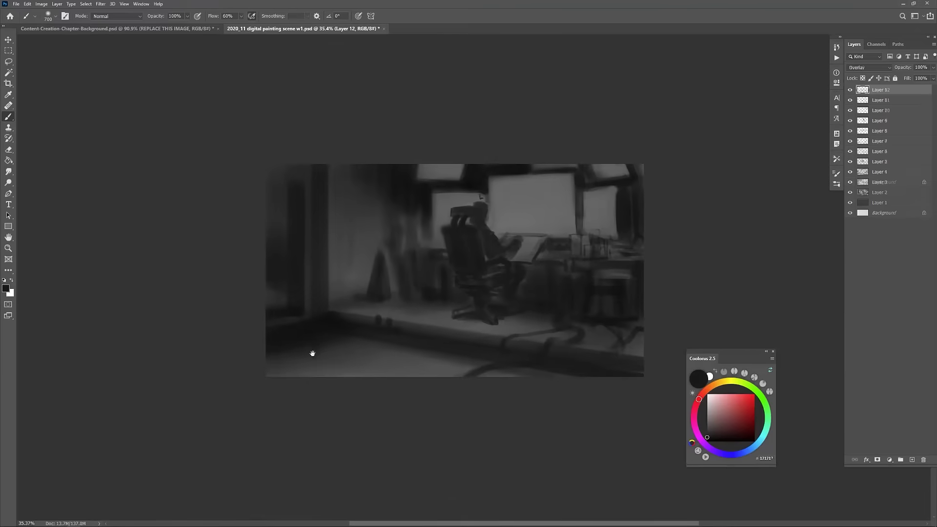
Step: Darken the area beneath the desk with a large soft brush on the Overlay layer
{"action": "left_click_drag", "start_coordinate": [312, 354], "coordinate": [289, 355]}
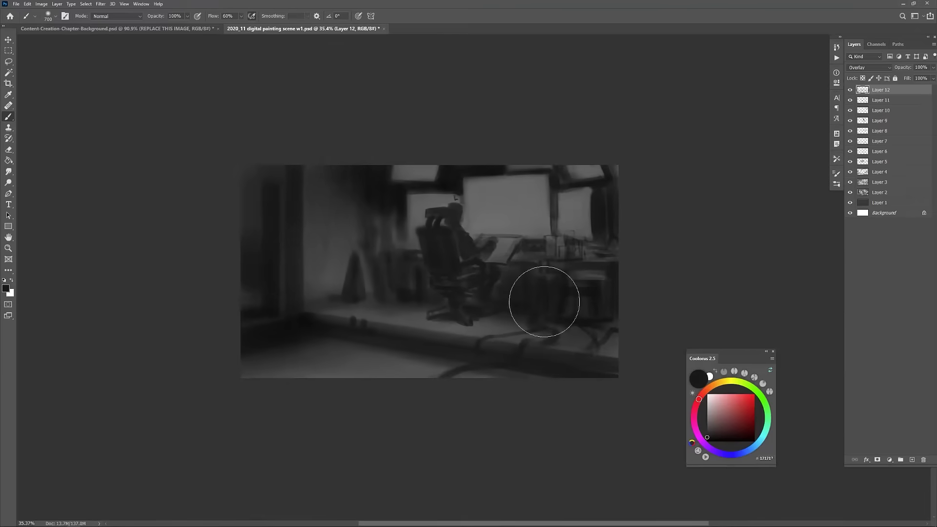
{"action": "scroll", "coordinate": [544, 314], "scroll_direction": "up", "scroll_amount": 2}
{"action": "left_click_drag", "start_coordinate": [526, 297], "coordinate": [533, 348]}
{"action": "key", "text": "bracketright"}
Step: Add a new Overlay layer and glaze a muted yellow-green over the left wall and nearby floor with a large soft brush
{"action": "key", "text": "ctrl+alt+shift+n"}
{"action": "key", "text": "alt+shift+o"}
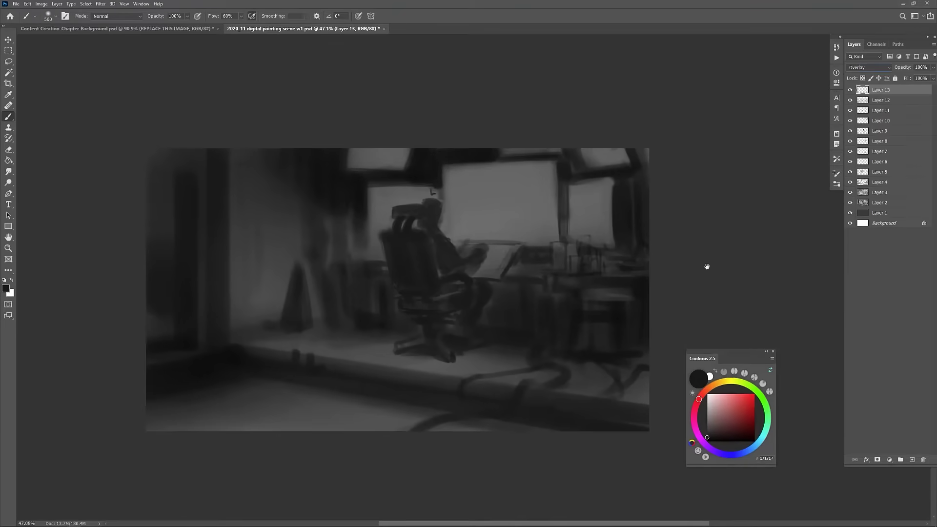
{"action": "left_click", "coordinate": [745, 383]}
{"action": "left_click", "coordinate": [721, 416]}
{"action": "key", "text": "bracketright"}
{"action": "key", "text": "bracketright"}
{"action": "key", "text": "bracketright"}
{"action": "mouse_move", "coordinate": [312, 254]}
{"action": "left_mouse_down"}
{"action": "mouse_move", "coordinate": [269, 180]}
{"action": "mouse_move", "coordinate": [312, 266]}
{"action": "left_mouse_up"}
{"action": "left_click_drag", "start_coordinate": [346, 356], "coordinate": [350, 343]}
Step: Extend the yellow-green glaze across the platform floor below the desk with a larger brush
{"action": "scroll", "coordinate": [384, 326], "scroll_direction": "down", "scroll_amount": 1}
{"action": "key", "text": "bracketright"}
{"action": "key", "text": "bracketright"}
{"action": "key", "text": "bracketright"}
{"action": "mouse_move", "coordinate": [440, 313]}
{"action": "left_mouse_down"}
{"action": "mouse_move", "coordinate": [582, 345]}
{"action": "mouse_move", "coordinate": [576, 370]}
{"action": "left_mouse_up"}
Step: Glaze a muted purple over the monitors and desk on the right, and over the platform floor with a smaller brush
{"action": "left_click", "coordinate": [708, 447]}
{"action": "left_click_drag", "start_coordinate": [601, 312], "coordinate": [609, 194]}
{"action": "key", "text": "bracketleft"}
{"action": "key", "text": "bracketleft"}
{"action": "key", "text": "bracketleft"}
{"action": "key", "text": "bracketleft"}
{"action": "mouse_move", "coordinate": [475, 362]}
{"action": "left_mouse_down"}
{"action": "mouse_move", "coordinate": [466, 351]}
{"action": "mouse_move", "coordinate": [529, 380]}
{"action": "left_mouse_up"}
Step: Choose a lighter, bluer tint and glaze it over the main monitor and the foreground floor
{"action": "left_click", "coordinate": [722, 402]}
{"action": "key", "text": "bracketright"}
{"action": "key", "text": "bracketright"}
{"action": "left_click", "coordinate": [728, 455]}
{"action": "key", "text": "bracketleft"}
{"action": "key", "text": "bracketleft"}
{"action": "left_click_drag", "start_coordinate": [525, 234], "coordinate": [355, 452]}
Step: Add a new Overlay layer and glaze a dark orange-brown over the left wall and desk area with a large brush
{"action": "key", "text": "ctrl+alt+shift+n"}
{"action": "left_click", "coordinate": [869, 67]}
{"action": "left_click", "coordinate": [860, 166]}
{"action": "left_click", "coordinate": [719, 383]}
{"action": "left_click", "coordinate": [742, 424]}
{"action": "key", "text": "bracketright"}
{"action": "key", "text": "bracketright"}
{"action": "key", "text": "bracketright"}
{"action": "key", "text": "bracketright"}
{"action": "key", "text": "bracketright"}
{"action": "key", "text": "bracketright"}
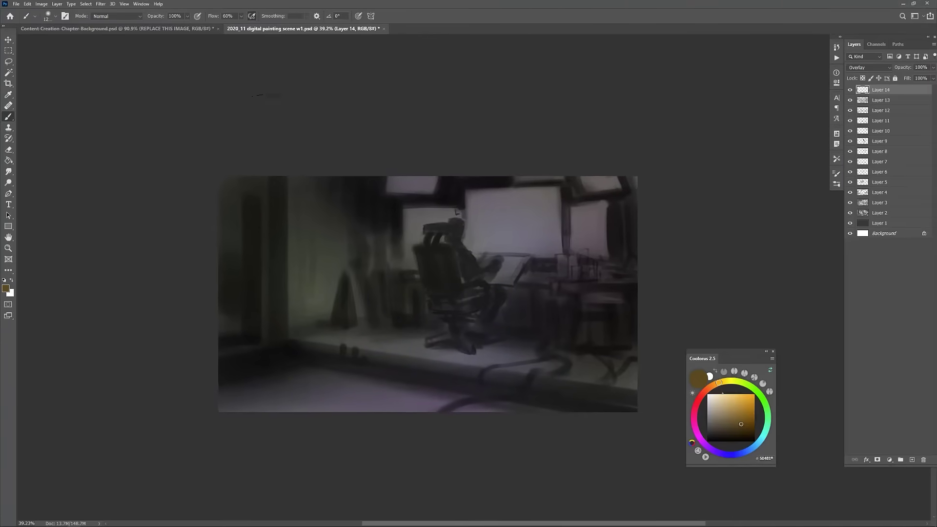
{"action": "scroll", "coordinate": [455, 293], "scroll_direction": "down", "scroll_amount": 2}
{"action": "scroll", "coordinate": [582, 425], "scroll_direction": "up", "scroll_amount": 1}
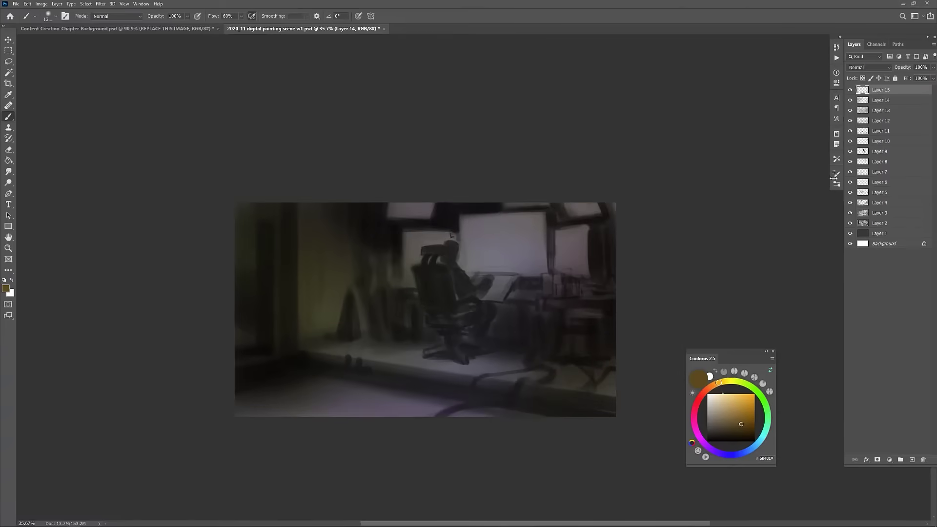
Step: Add another Overlay layer, glaze green over the left wall and a pale mint green over the main monitor
{"action": "key", "text": "ctrl+shift+alt+n"}
{"action": "left_click", "coordinate": [765, 436]}
{"action": "left_click_drag", "start_coordinate": [764, 436], "coordinate": [768, 416]}
{"action": "left_click", "coordinate": [728, 410]}
{"action": "left_click_drag", "start_coordinate": [348, 293], "coordinate": [350, 307]}
{"action": "left_click", "coordinate": [724, 404]}
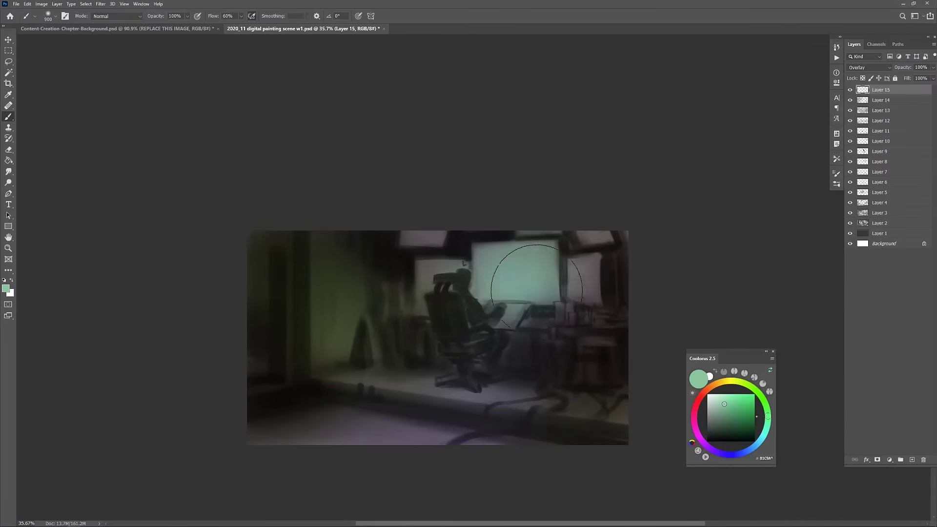
Step: Glaze the pale mint green over the side monitors, the drawing tablet and the nearby floor
{"action": "left_click_drag", "start_coordinate": [537, 295], "coordinate": [585, 280]}
{"action": "left_click_drag", "start_coordinate": [522, 354], "coordinate": [523, 341]}
{"action": "scroll", "coordinate": [525, 368], "scroll_direction": "up", "scroll_amount": 2}
{"action": "left_click_drag", "start_coordinate": [561, 368], "coordinate": [583, 334]}
{"action": "left_click_drag", "start_coordinate": [534, 381], "coordinate": [539, 392]}
Step: Add a new layer and paint colours sampled from the scene over the foreground floor and platform edge with a smaller brush
{"action": "key", "text": "ctrl+shift+alt+n"}
{"action": "left_click", "coordinate": [463, 360], "text": "alt"}
{"action": "key", "text": "bracketleft"}
{"action": "key", "text": "bracketleft"}
{"action": "key", "text": "bracketleft"}
{"action": "key", "text": "bracketleft"}
{"action": "scroll", "coordinate": [425, 389], "scroll_direction": "down", "scroll_amount": 2}
{"action": "left_click_drag", "start_coordinate": [361, 455], "coordinate": [483, 412]}
{"action": "left_click", "coordinate": [302, 384], "text": "alt"}
{"action": "mouse_move", "coordinate": [278, 445]}
{"action": "left_mouse_down"}
{"action": "mouse_move", "coordinate": [267, 438]}
{"action": "mouse_move", "coordinate": [295, 431]}
{"action": "left_mouse_up"}
Step: Enlarge the brush and sweep the sampled colour broadly across the chair and desk area
{"action": "key", "text": "bracketright"}
{"action": "key", "text": "bracketright"}
{"action": "key", "text": "bracketright"}
{"action": "key", "text": "bracketright"}
{"action": "key", "text": "bracketright"}
{"action": "key", "text": "bracketright"}
{"action": "mouse_move", "coordinate": [455, 327]}
{"action": "left_mouse_down"}
{"action": "mouse_move", "coordinate": [511, 333]}
{"action": "mouse_move", "coordinate": [567, 320]}
{"action": "left_mouse_up"}
Step: Add a new Normal layer and paint a dark crimson over the lower left wall and platform edge
{"action": "key", "text": "ctrl+shift+alt+n"}
{"action": "left_click", "coordinate": [696, 405]}
{"action": "left_click", "coordinate": [743, 424]}
{"action": "left_click_drag", "start_coordinate": [496, 276], "coordinate": [468, 276]}
{"action": "left_click_drag", "start_coordinate": [566, 322], "coordinate": [537, 352]}
{"action": "left_click_drag", "start_coordinate": [410, 327], "coordinate": [359, 344]}
{"action": "left_click_drag", "start_coordinate": [355, 351], "coordinate": [369, 348]}
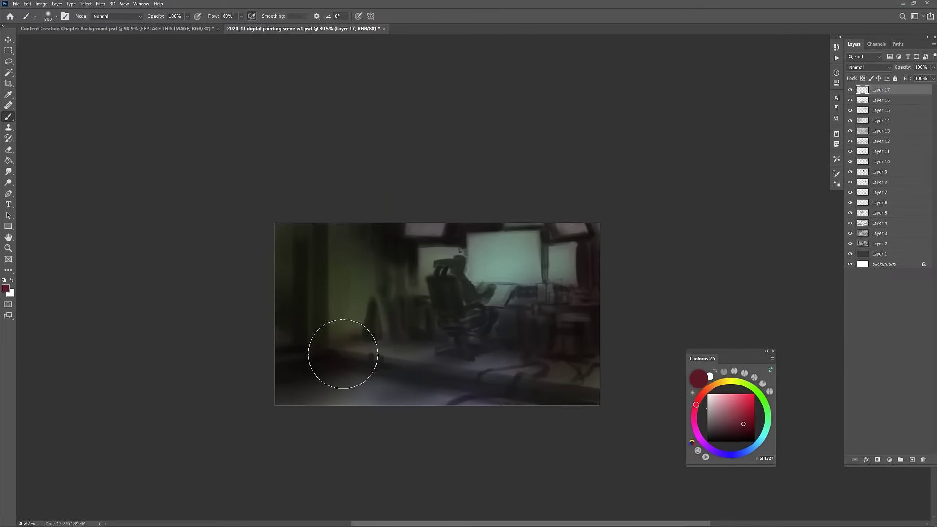
{"action": "mouse_move", "coordinate": [458, 399]}
{"action": "left_mouse_down"}
{"action": "mouse_move", "coordinate": [486, 400]}
{"action": "mouse_move", "coordinate": [519, 323]}
{"action": "left_mouse_up"}
Step: Add an Overlay layer and darken the artist and chair back with a sampled near-black teal
{"action": "key", "text": "ctrl+shift+alt+n"}
{"action": "left_click", "coordinate": [869, 67]}
{"action": "left_click", "coordinate": [862, 192]}
{"action": "left_click_drag", "start_coordinate": [642, 282], "coordinate": [653, 269]}
{"action": "left_click", "coordinate": [765, 434]}
{"action": "left_click", "coordinate": [750, 431]}
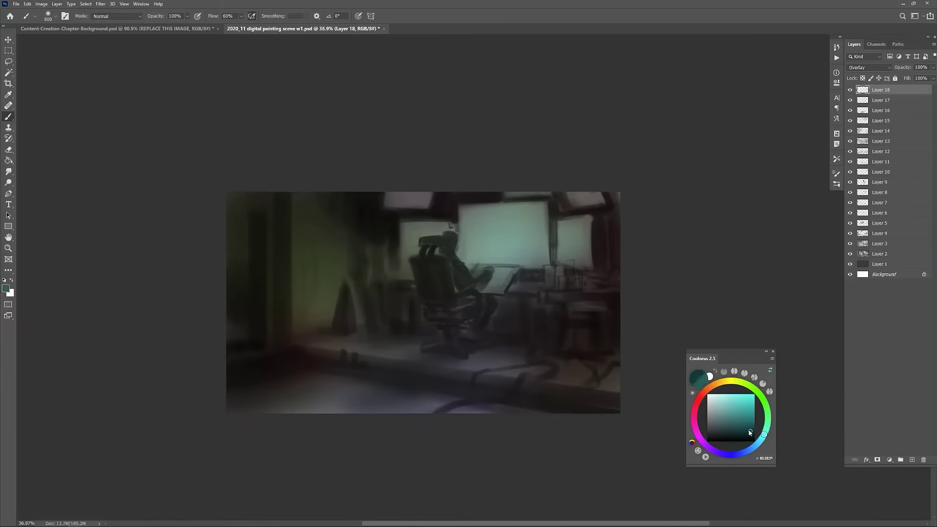
{"action": "scroll", "coordinate": [432, 300], "scroll_direction": "up", "scroll_amount": 1}
{"action": "left_click", "coordinate": [438, 246], "text": "alt"}
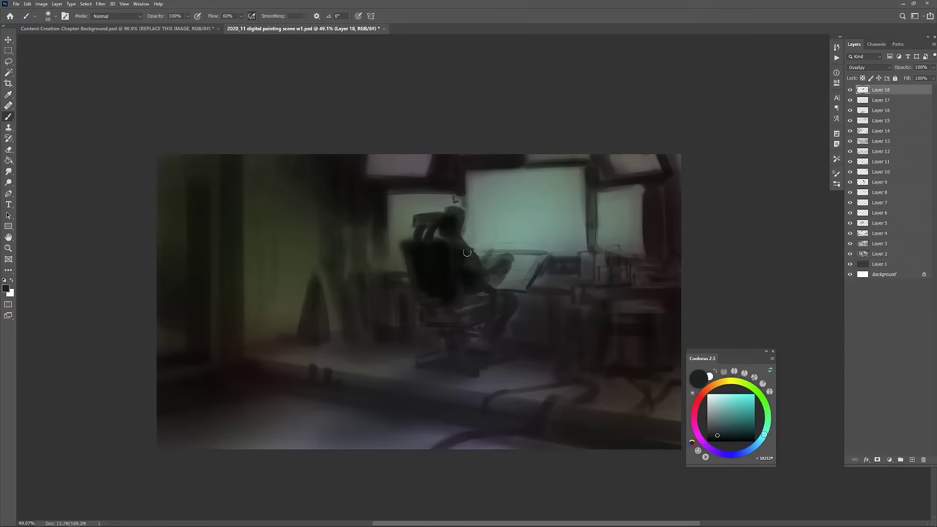
Step: Adjust the brush size and deepen the shadows on the chair seat, its base and the space under the desk
{"action": "scroll", "coordinate": [459, 288], "scroll_direction": "down", "scroll_amount": 1}
{"action": "key", "text": "bracketright"}
{"action": "key", "text": "bracketright"}
{"action": "key", "text": "bracketright"}
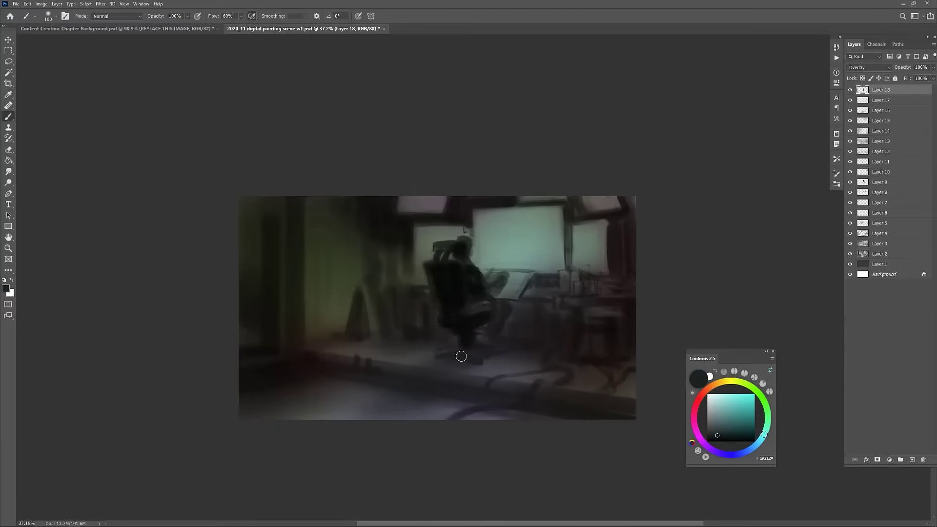
{"action": "scroll", "coordinate": [483, 332], "scroll_direction": "down", "scroll_amount": 1}
{"action": "key", "text": "bracketleft"}
{"action": "key", "text": "bracketleft"}
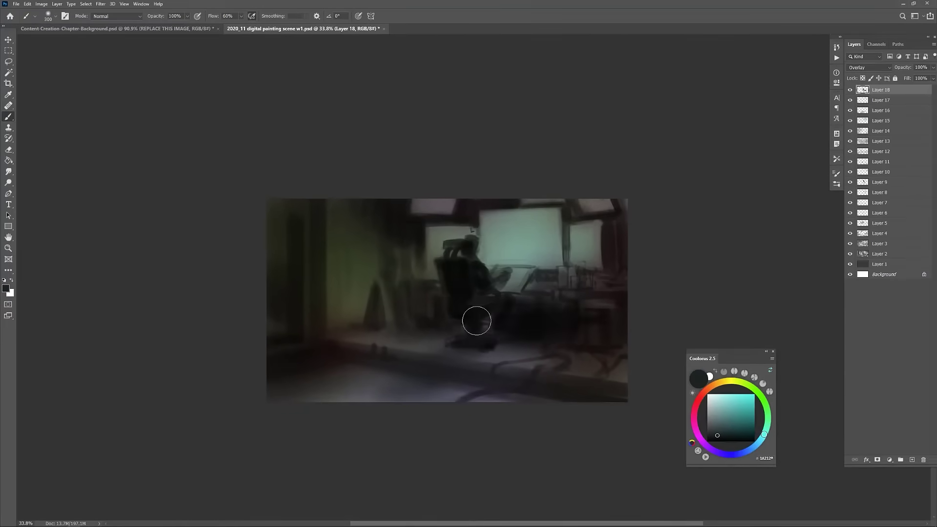
{"action": "left_click_drag", "start_coordinate": [453, 325], "coordinate": [414, 315]}
Step: Darken the dark surroundings of the monitors on the right with a larger brush
{"action": "scroll", "coordinate": [400, 330], "scroll_direction": "down", "scroll_amount": 2}
{"action": "scroll", "coordinate": [409, 297], "scroll_direction": "up", "scroll_amount": 3}
{"action": "key", "text": "bracketright"}
{"action": "key", "text": "bracketright"}
{"action": "left_click_drag", "start_coordinate": [623, 236], "coordinate": [625, 215]}
Step: Shrink the brush, darken the desk clutter and the area below it, and lower the layer's opacity slightly
{"action": "key", "text": "bracketleft"}
{"action": "key", "text": "bracketleft"}
{"action": "key", "text": "bracketleft"}
{"action": "key", "text": "bracketleft"}
{"action": "key", "text": "bracketleft"}
{"action": "key", "text": "bracketleft"}
{"action": "key", "text": "bracketleft"}
{"action": "key", "text": "bracketleft"}
{"action": "key", "text": "bracketleft"}
{"action": "key", "text": "bracketleft"}
{"action": "key", "text": "bracketleft"}
{"action": "key", "text": "bracketleft"}
{"action": "left_click_drag", "start_coordinate": [547, 273], "coordinate": [549, 285]}
{"action": "scroll", "coordinate": [549, 329], "scroll_direction": "up", "scroll_amount": 2}
{"action": "left_click_drag", "start_coordinate": [549, 329], "coordinate": [515, 318]}
{"action": "left_click_drag", "start_coordinate": [903, 67], "coordinate": [887, 67]}
{"action": "mouse_move", "coordinate": [517, 345]}
{"action": "left_mouse_down"}
{"action": "mouse_move", "coordinate": [524, 363]}
{"action": "mouse_move", "coordinate": [550, 360]}
{"action": "mouse_move", "coordinate": [546, 385]}
{"action": "left_mouse_up"}
Step: Add two new layers, set the top one to Color Dodge, and choose a pale teal
{"action": "scroll", "coordinate": [533, 363], "scroll_direction": "up", "scroll_amount": 2}
{"action": "key", "text": "bracketleft"}
{"action": "key", "text": "bracketleft"}
{"action": "key", "text": "ctrl+shift+alt+n"}
{"action": "scroll", "coordinate": [551, 351], "scroll_direction": "up", "scroll_amount": 3}
{"action": "scroll", "coordinate": [672, 315], "scroll_direction": "down", "scroll_amount": 2}
{"action": "key", "text": "ctrl+shift+alt+n"}
{"action": "key", "text": "shift+alt+d"}
{"action": "left_click_drag", "start_coordinate": [603, 268], "coordinate": [609, 291]}
{"action": "left_click", "coordinate": [724, 405]}
{"action": "scroll", "coordinate": [516, 278], "scroll_direction": "up", "scroll_amount": 3}
Step: Select the screens of the main, right and left monitors with the Polygonal Lasso, following the artist and chair outline
{"action": "key", "text": "l"}
{"action": "key", "text": "shift+l"}
{"action": "left_click_drag", "start_coordinate": [504, 213], "coordinate": [422, 165]}
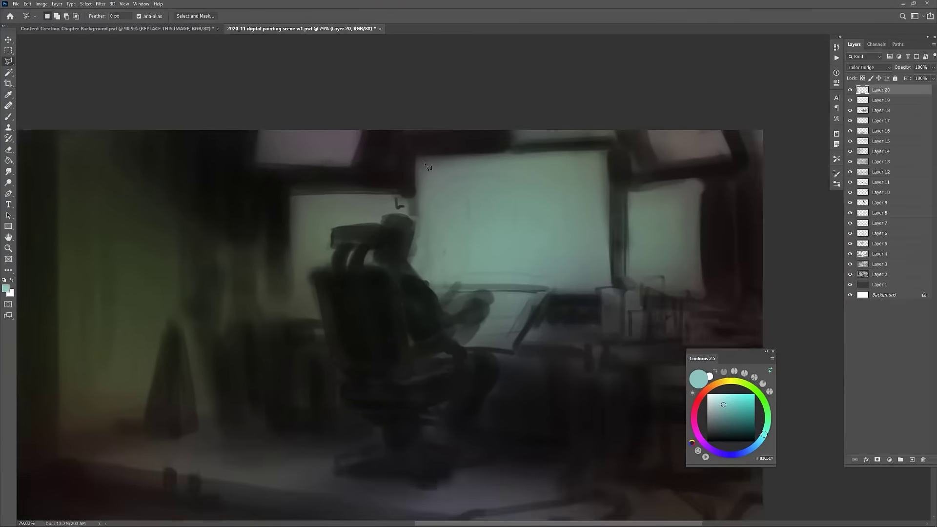
{"action": "left_click", "coordinate": [421, 162]}
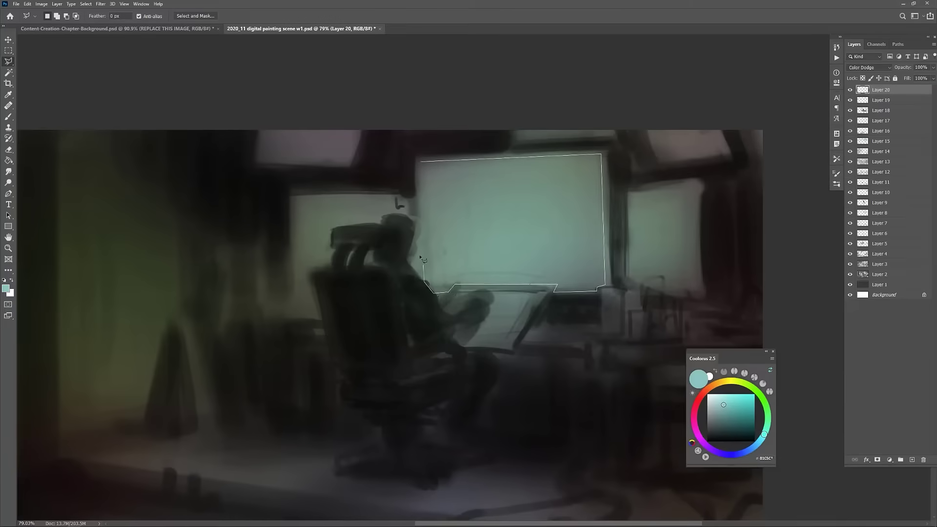
{"action": "double_click", "coordinate": [421, 275]}
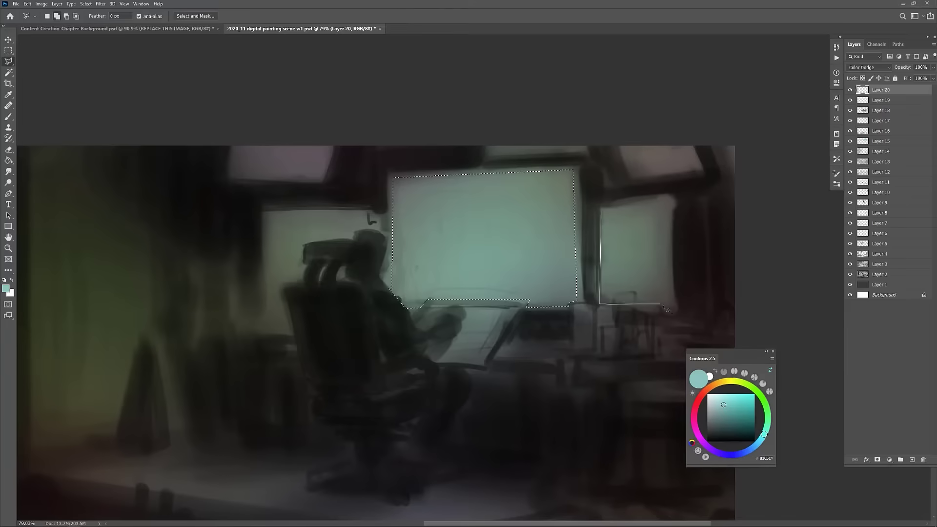
{"action": "left_click", "coordinate": [605, 211]}
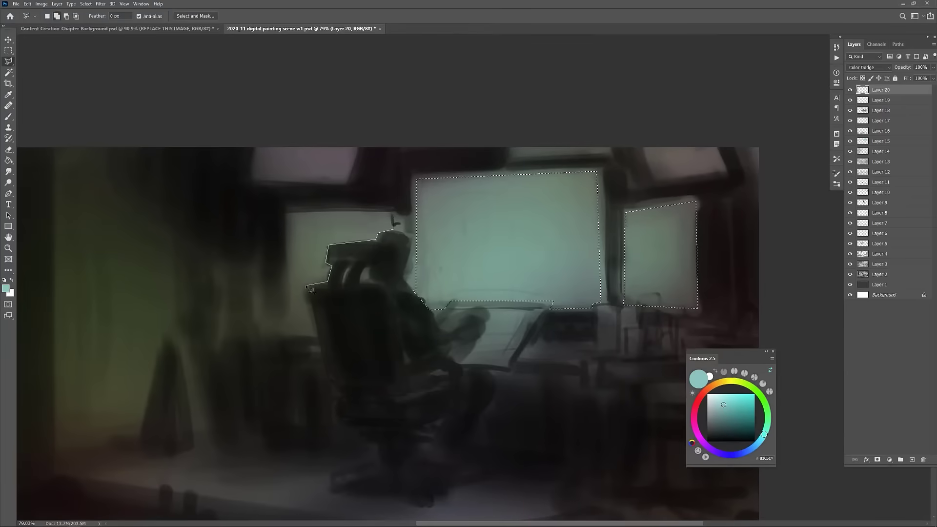
{"action": "left_click", "coordinate": [394, 217]}
{"action": "left_click_drag", "start_coordinate": [481, 288], "coordinate": [455, 291]}
Step: Brush pale teal light over the three selected monitor screens and undo the last stroke
{"action": "key", "text": "b"}
{"action": "left_click_drag", "start_coordinate": [542, 264], "coordinate": [342, 273]}
{"action": "mouse_move", "coordinate": [327, 344]}
{"action": "left_mouse_down"}
{"action": "mouse_move", "coordinate": [360, 366]}
{"action": "mouse_move", "coordinate": [382, 350]}
{"action": "left_mouse_up"}
{"action": "scroll", "coordinate": [382, 369], "scroll_direction": "down", "scroll_amount": 3}
{"action": "left_click_drag", "start_coordinate": [341, 409], "coordinate": [468, 346]}
{"action": "key", "text": "ctrl+z"}
{"action": "scroll", "coordinate": [364, 264], "scroll_direction": "up", "scroll_amount": 2}
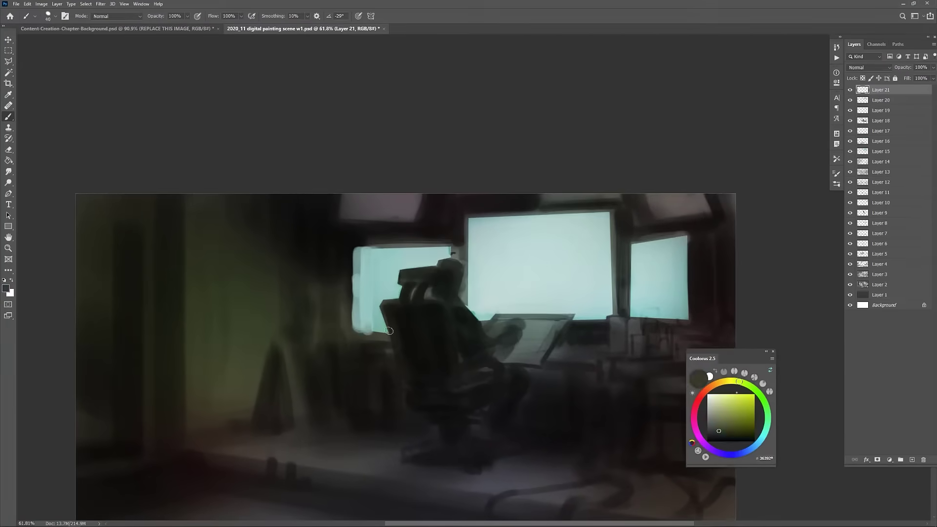
Step: Clean up the left monitor's edges and the chair silhouette with dark and teal colours sampled from the scene
{"action": "left_click", "coordinate": [433, 290], "text": "alt"}
{"action": "scroll", "coordinate": [391, 268], "scroll_direction": "down", "scroll_amount": 3}
{"action": "left_click", "coordinate": [386, 261], "text": "alt"}
{"action": "scroll", "coordinate": [385, 261], "scroll_direction": "up", "scroll_amount": 4}
{"action": "left_click_drag", "start_coordinate": [386, 261], "coordinate": [281, 218]}
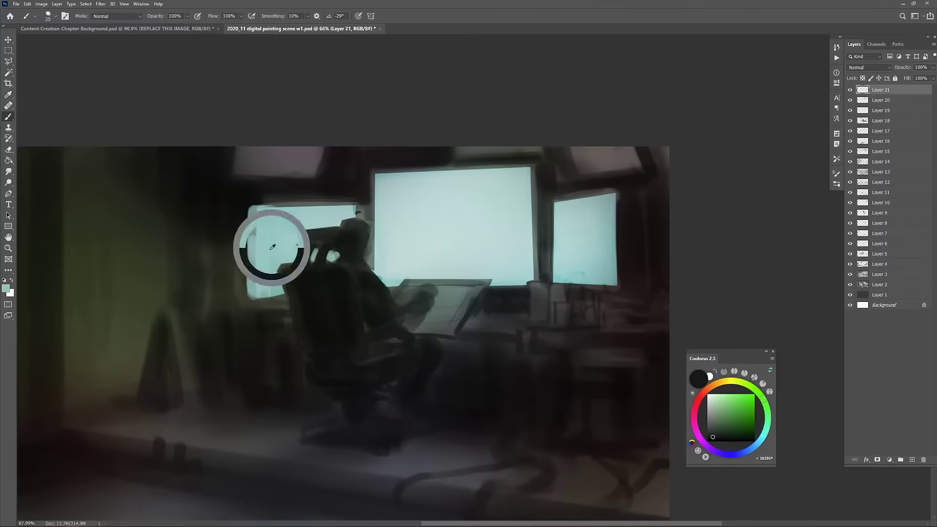
{"action": "left_click_drag", "start_coordinate": [632, 179], "coordinate": [621, 158]}
{"action": "left_click", "coordinate": [593, 179], "text": "alt"}
{"action": "scroll", "coordinate": [609, 258], "scroll_direction": "down", "scroll_amount": 3}
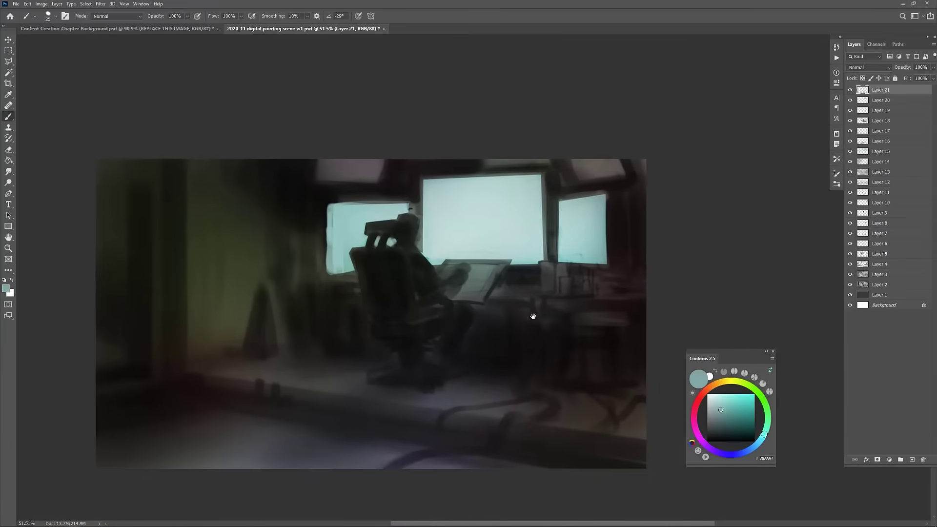
Step: Add an Overlay layer and glaze a saturated green over the right monitor
{"action": "key", "text": "ctrl+shift+alt+n"}
{"action": "left_click", "coordinate": [869, 67]}
{"action": "left_click", "coordinate": [860, 168]}
{"action": "scroll", "coordinate": [371, 318], "scroll_direction": "up", "scroll_amount": 1}
{"action": "left_click", "coordinate": [766, 406]}
{"action": "left_click", "coordinate": [750, 409]}
{"action": "key", "text": "bracketright"}
{"action": "left_click_drag", "start_coordinate": [659, 318], "coordinate": [659, 332]}
{"action": "left_click", "coordinate": [748, 422]}
{"action": "left_click_drag", "start_coordinate": [588, 266], "coordinate": [553, 248]}
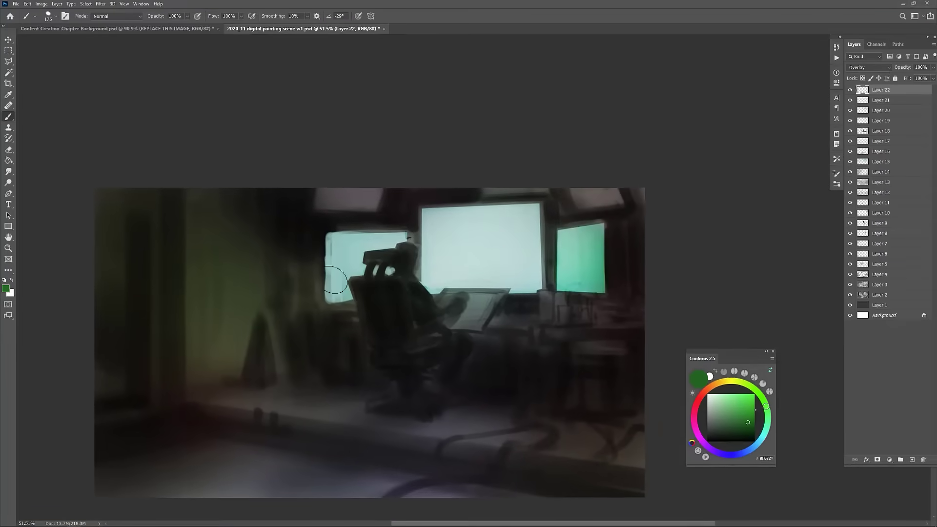
Step: Enlarge the brush, glaze green over the left monitor and tint the two upper side monitors red
{"action": "left_click_drag", "start_coordinate": [486, 362], "coordinate": [495, 378]}
{"action": "key", "text": "bracketright"}
{"action": "key", "text": "bracketright"}
{"action": "left_click_drag", "start_coordinate": [369, 215], "coordinate": [352, 273]}
{"action": "scroll", "coordinate": [603, 281], "scroll_direction": "down", "scroll_amount": 2}
{"action": "left_click_drag", "start_coordinate": [603, 281], "coordinate": [613, 312]}
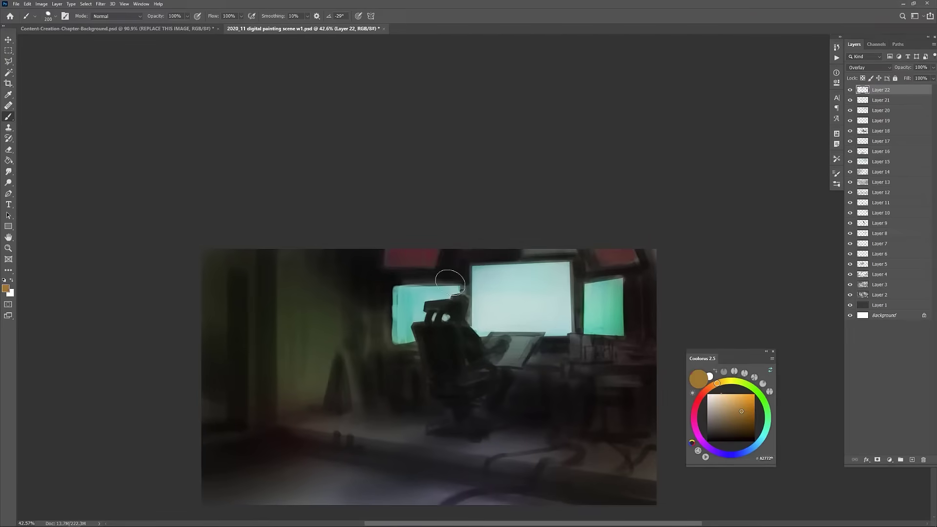
Step: Glaze an orange-brown over the red upper monitors to warm them
{"action": "left_click_drag", "start_coordinate": [389, 249], "coordinate": [429, 256]}
{"action": "left_click_drag", "start_coordinate": [482, 363], "coordinate": [479, 364]}
{"action": "scroll", "coordinate": [541, 351], "scroll_direction": "down", "scroll_amount": 2}
{"action": "left_click_drag", "start_coordinate": [509, 397], "coordinate": [496, 389]}
{"action": "scroll", "coordinate": [532, 312], "scroll_direction": "up", "scroll_amount": 2}
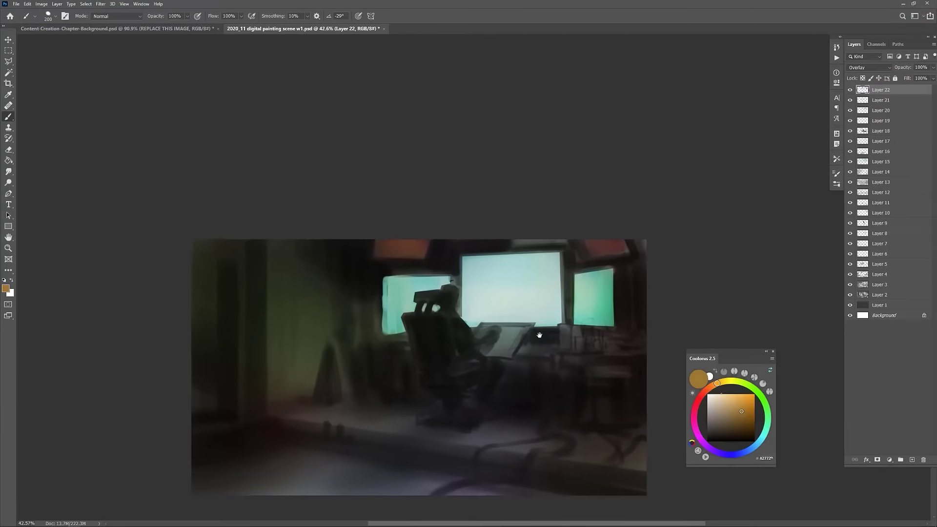
{"action": "left_click_drag", "start_coordinate": [540, 336], "coordinate": [548, 319]}
Step: Choose a dark colour and paint it over the chair area on a new layer
{"action": "left_click", "coordinate": [714, 437]}
{"action": "key", "text": "ctrl+shift+alt+n"}
{"action": "mouse_move", "coordinate": [485, 378]}
{"action": "left_mouse_down"}
{"action": "mouse_move", "coordinate": [479, 360]}
{"action": "mouse_move", "coordinate": [446, 355]}
{"action": "left_mouse_up"}
Step: Add a Color Dodge layer, brush a sampled pale green glow over the monitors, and set its opacity to 74%
{"action": "key", "text": "ctrl+shift+alt+n"}
{"action": "left_click_drag", "start_coordinate": [650, 278], "coordinate": [649, 287]}
{"action": "left_click", "coordinate": [498, 265], "text": "alt"}
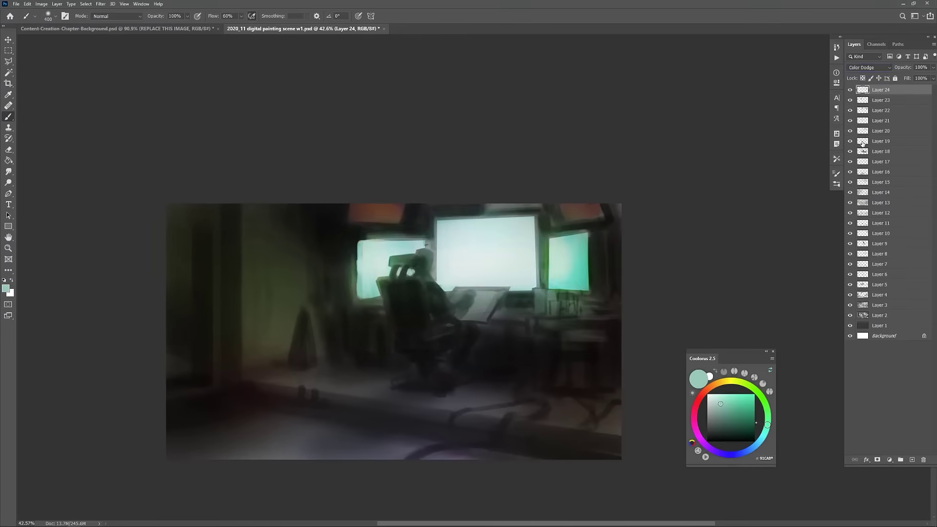
{"action": "left_click_drag", "start_coordinate": [653, 213], "coordinate": [668, 208]}
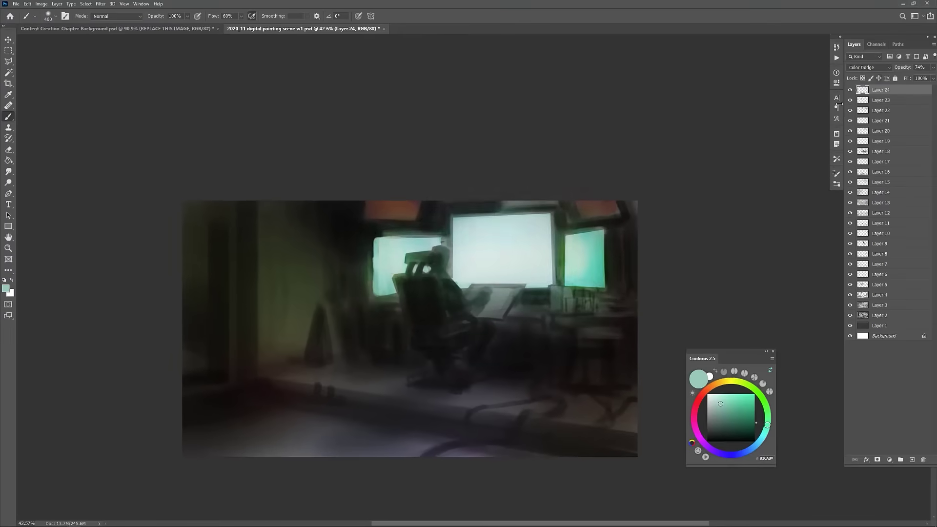
{"action": "scroll", "coordinate": [627, 283], "scroll_direction": "down", "scroll_amount": 3}
Step: Add more layers and paint a sampled turquoise glow around the main and right monitors and the nearby desk objects
{"action": "key", "text": "ctrl+shift+alt+n"}
{"action": "scroll", "coordinate": [577, 272], "scroll_direction": "up", "scroll_amount": 3}
{"action": "key", "text": "ctrl+shift+alt+n"}
{"action": "left_click", "coordinate": [596, 249], "text": "alt"}
{"action": "left_click_drag", "start_coordinate": [591, 239], "coordinate": [494, 229]}
{"action": "left_click_drag", "start_coordinate": [548, 278], "coordinate": [568, 269]}
Step: Spread soft teal light across the platform floor around the chair with a progressively larger brush
{"action": "scroll", "coordinate": [405, 322], "scroll_direction": "down", "scroll_amount": 1}
{"action": "left_click_drag", "start_coordinate": [402, 337], "coordinate": [413, 331]}
{"action": "key", "text": "bracketright"}
{"action": "key", "text": "bracketright"}
{"action": "left_click_drag", "start_coordinate": [348, 337], "coordinate": [332, 339]}
{"action": "scroll", "coordinate": [333, 339], "scroll_direction": "down", "scroll_amount": 2}
{"action": "left_click_drag", "start_coordinate": [371, 366], "coordinate": [340, 346]}
{"action": "left_click_drag", "start_coordinate": [371, 346], "coordinate": [510, 357]}
{"action": "key", "text": "bracketright"}
{"action": "key", "text": "bracketright"}
{"action": "key", "text": "bracketright"}
{"action": "key", "text": "bracketright"}
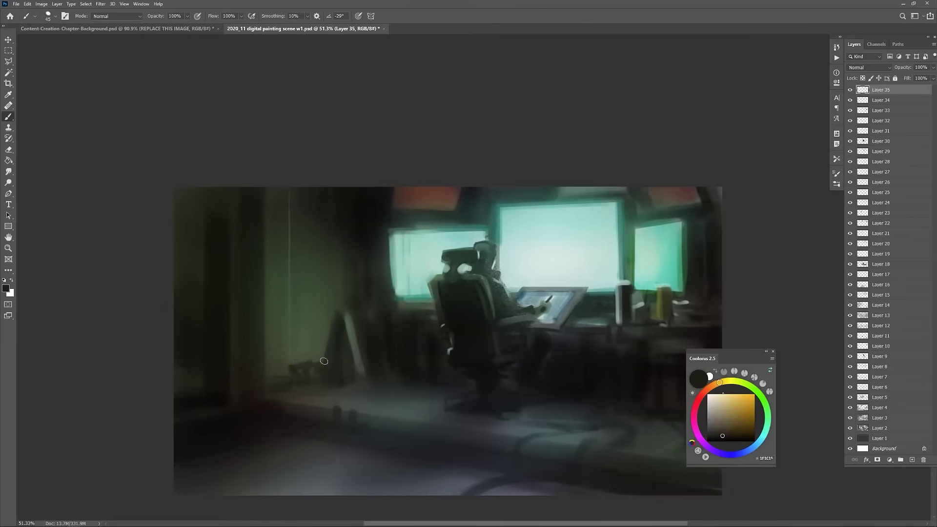
Step: Paint a dark plant and props at the foot of the left wall and a dark shelf shape on the wall above
{"action": "left_click_drag", "start_coordinate": [324, 362], "coordinate": [343, 365]}
{"action": "left_click_drag", "start_coordinate": [313, 353], "coordinate": [312, 365]}
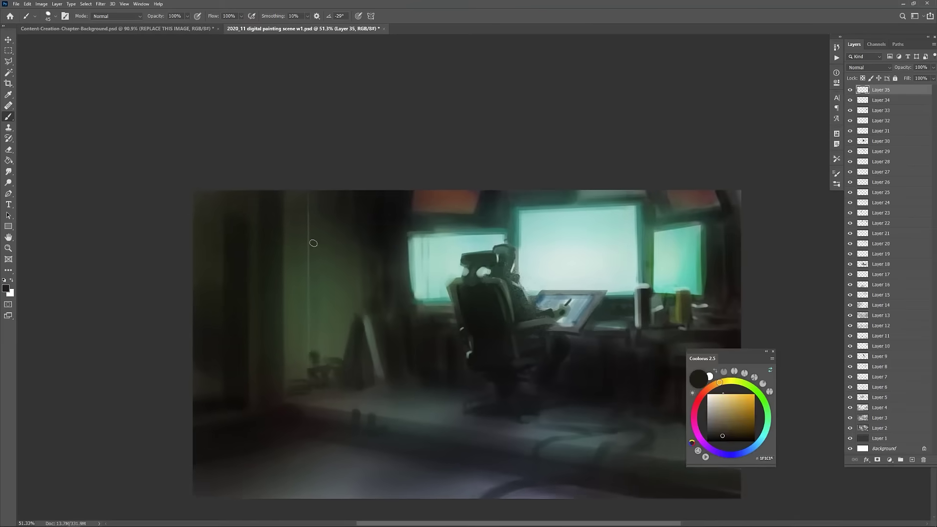
{"action": "left_click_drag", "start_coordinate": [357, 285], "coordinate": [359, 287]}
{"action": "left_click_drag", "start_coordinate": [330, 277], "coordinate": [370, 275]}
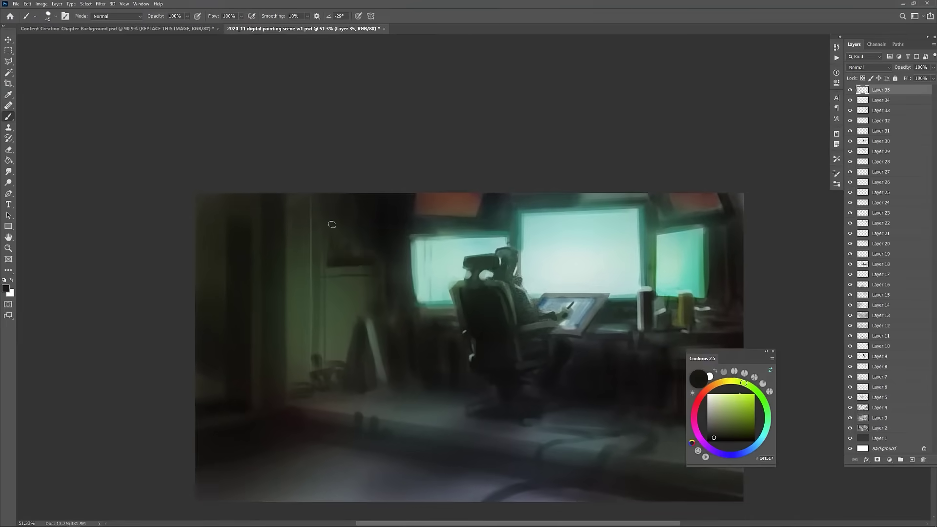
Step: Paint thin vertical panel edges on the green left wall with sampled greens and a smaller brush
{"action": "scroll", "coordinate": [334, 247], "scroll_direction": "down", "scroll_amount": 2}
{"action": "left_click_drag", "start_coordinate": [315, 219], "coordinate": [318, 212]}
{"action": "left_click", "coordinate": [307, 249], "text": "alt"}
{"action": "key", "text": "bracketleft"}
{"action": "key", "text": "bracketleft"}
{"action": "key", "text": "bracketleft"}
{"action": "key", "text": "bracketleft"}
{"action": "left_click", "coordinate": [315, 268], "text": "alt"}
{"action": "left_click_drag", "start_coordinate": [316, 268], "coordinate": [308, 369]}
{"action": "mouse_move", "coordinate": [308, 369]}
{"action": "left_mouse_down"}
{"action": "mouse_move", "coordinate": [313, 386]}
{"action": "mouse_move", "coordinate": [290, 393]}
{"action": "left_mouse_up"}
Step: Refine the dark upright beams and frame edges at the painting's far left with sampled dark greens and fine strokes
{"action": "key", "text": "bracketright"}
{"action": "key", "text": "bracketright"}
{"action": "key", "text": "bracketright"}
{"action": "key", "text": "bracketright"}
{"action": "key", "text": "bracketright"}
{"action": "left_click", "coordinate": [288, 277], "text": "alt"}
{"action": "key", "text": "bracketright"}
{"action": "key", "text": "bracketright"}
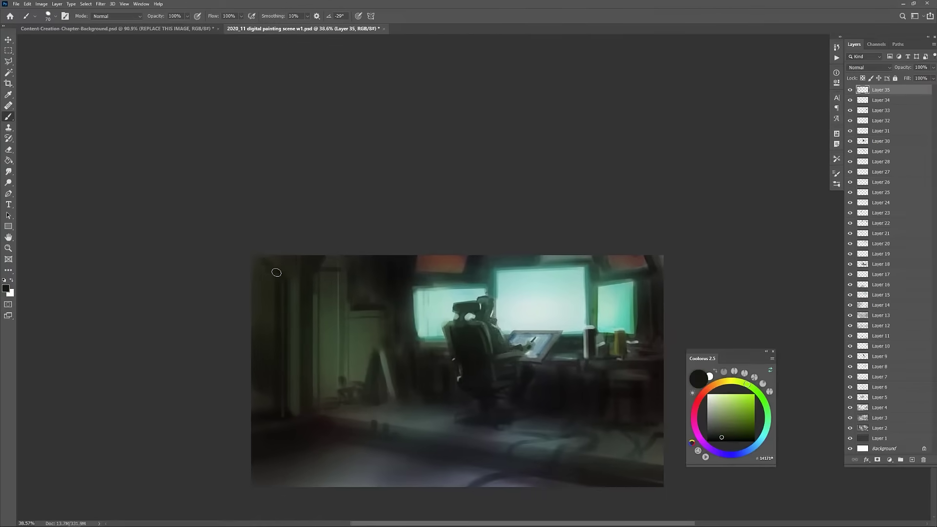
{"action": "scroll", "coordinate": [275, 256], "scroll_direction": "up", "scroll_amount": 1}
{"action": "left_click", "coordinate": [311, 301], "text": "alt"}
{"action": "key", "text": "bracketleft"}
{"action": "key", "text": "bracketleft"}
{"action": "key", "text": "bracketleft"}
{"action": "key", "text": "bracketleft"}
{"action": "key", "text": "bracketleft"}
{"action": "mouse_move", "coordinate": [275, 287]}
{"action": "left_mouse_down"}
{"action": "mouse_move", "coordinate": [275, 257]}
{"action": "mouse_move", "coordinate": [293, 228]}
{"action": "left_mouse_up"}
{"action": "left_click_drag", "start_coordinate": [299, 341], "coordinate": [297, 348]}
{"action": "left_click", "coordinate": [297, 349], "text": "alt"}
{"action": "left_click_drag", "start_coordinate": [312, 219], "coordinate": [311, 213]}
Step: Brush sampled dark tones broadly over the lower left wall and the platform floor with a progressively larger brush
{"action": "key", "text": "bracketright"}
{"action": "key", "text": "bracketright"}
{"action": "key", "text": "bracketright"}
{"action": "key", "text": "bracketright"}
{"action": "scroll", "coordinate": [304, 196], "scroll_direction": "down", "scroll_amount": 1}
{"action": "mouse_move", "coordinate": [335, 344]}
{"action": "left_mouse_down"}
{"action": "mouse_move", "coordinate": [224, 306]}
{"action": "mouse_move", "coordinate": [291, 314]}
{"action": "mouse_move", "coordinate": [258, 322]}
{"action": "left_mouse_up"}
{"action": "key", "text": "bracketleft"}
{"action": "left_click", "coordinate": [259, 322], "text": "alt"}
{"action": "scroll", "coordinate": [258, 327], "scroll_direction": "down", "scroll_amount": 7}
{"action": "scroll", "coordinate": [322, 302], "scroll_direction": "up", "scroll_amount": 4}
{"action": "key", "text": "bracketright"}
{"action": "key", "text": "bracketright"}
{"action": "key", "text": "bracketright"}
{"action": "key", "text": "bracketright"}
{"action": "key", "text": "bracketright"}
{"action": "key", "text": "bracketright"}
{"action": "key", "text": "bracketright"}
{"action": "key", "text": "bracketright"}
{"action": "key", "text": "bracketright"}
{"action": "key", "text": "bracketright"}
{"action": "left_click_drag", "start_coordinate": [317, 347], "coordinate": [461, 364]}
{"action": "scroll", "coordinate": [286, 308], "scroll_direction": "up", "scroll_amount": 2}
Step: Add a new layer and paint a near-black cable winding over the platform edge in the right foreground
{"action": "key", "text": "ctrl+shift+alt+n"}
{"action": "left_click_drag", "start_coordinate": [434, 399], "coordinate": [429, 403]}
{"action": "left_click", "coordinate": [435, 371], "text": "alt"}
{"action": "key", "text": "bracketleft"}
{"action": "key", "text": "bracketleft"}
{"action": "key", "text": "bracketleft"}
{"action": "left_click_drag", "start_coordinate": [429, 349], "coordinate": [445, 357]}
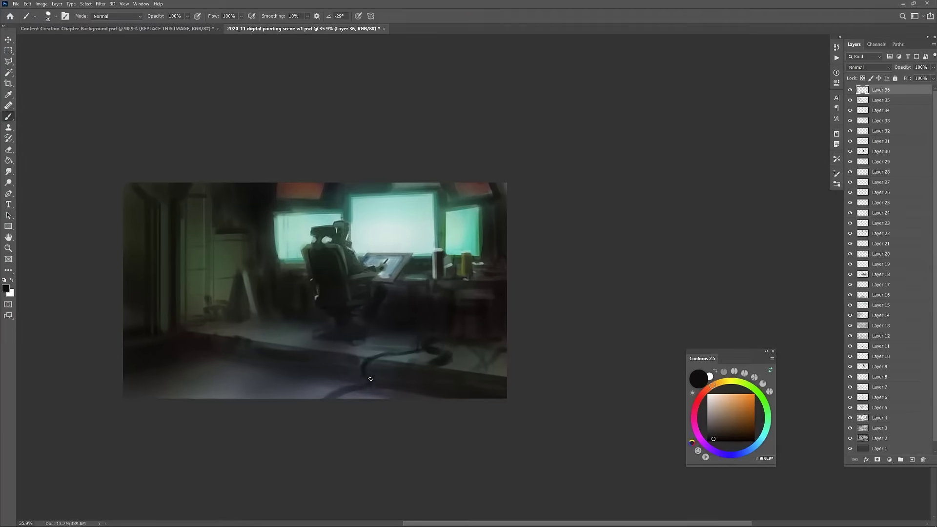
{"action": "key", "text": "bracketleft"}
{"action": "scroll", "coordinate": [400, 350], "scroll_direction": "down", "scroll_amount": 3}
{"action": "scroll", "coordinate": [439, 322], "scroll_direction": "up", "scroll_amount": 3}
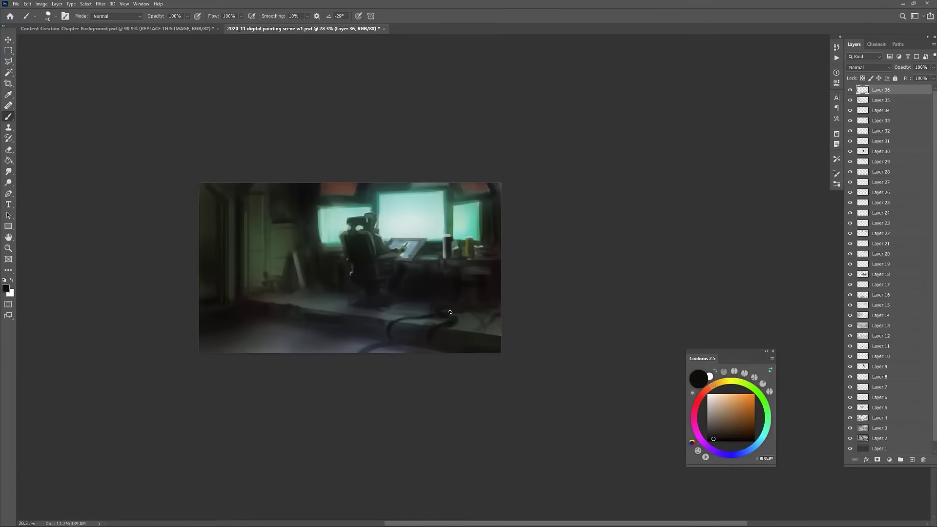
Step: Paint more dark cables trailing down the platform at the right and curling across the left foreground floor
{"action": "scroll", "coordinate": [259, 355], "scroll_direction": "down", "scroll_amount": 2}
{"action": "scroll", "coordinate": [401, 337], "scroll_direction": "down", "scroll_amount": 1}
{"action": "key", "text": "bracketright"}
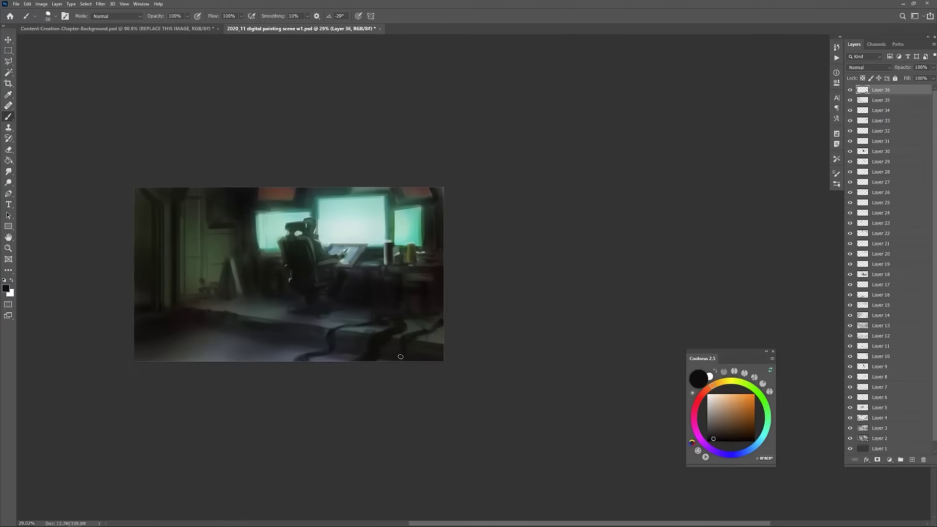
{"action": "scroll", "coordinate": [400, 322], "scroll_direction": "up", "scroll_amount": 1}
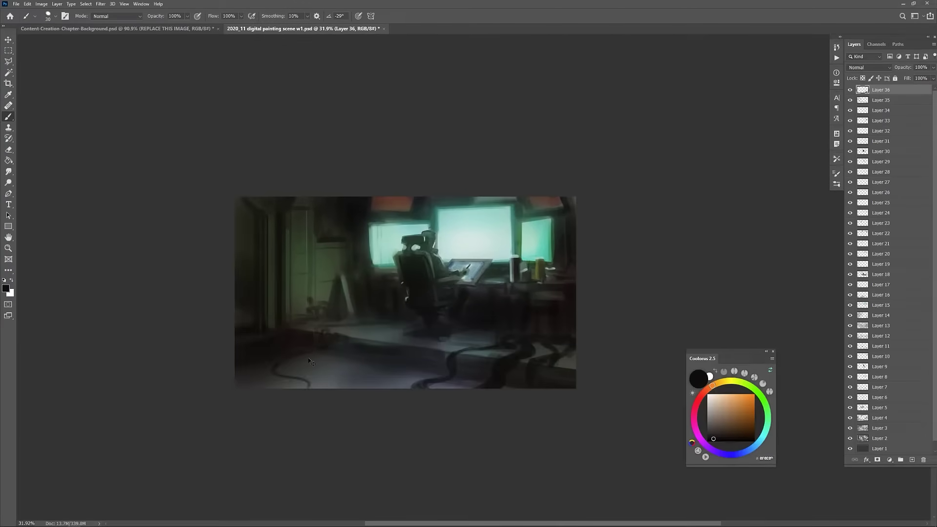
{"action": "scroll", "coordinate": [310, 353], "scroll_direction": "down", "scroll_amount": 3}
{"action": "scroll", "coordinate": [348, 372], "scroll_direction": "up", "scroll_amount": 3}
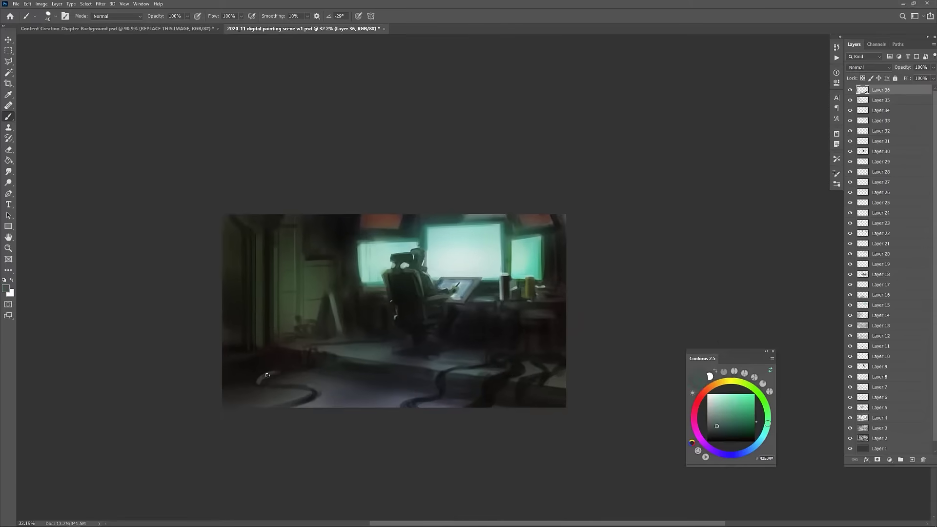
{"action": "left_click_drag", "start_coordinate": [310, 370], "coordinate": [277, 372]}
Step: Paint small accents on the foreground cables with sampled tones and a smaller brush, adding another layer
{"action": "left_click", "coordinate": [502, 264], "text": "alt"}
{"action": "key", "text": "bracketleft"}
{"action": "key", "text": "bracketleft"}
{"action": "key", "text": "bracketleft"}
{"action": "key", "text": "bracketleft"}
{"action": "left_click_drag", "start_coordinate": [461, 374], "coordinate": [476, 366]}
{"action": "left_click_drag", "start_coordinate": [458, 271], "coordinate": [459, 277]}
{"action": "key", "text": "ctrl+shift+alt+n"}
{"action": "left_click_drag", "start_coordinate": [425, 393], "coordinate": [432, 382]}
{"action": "left_click", "coordinate": [433, 383], "text": "alt"}
{"action": "key", "text": "bracketleft"}
{"action": "key", "text": "bracketleft"}
{"action": "key", "text": "bracketleft"}
Step: Sharpen the shelf and the panel lines on the left wall with sampled dark greens, adding a new layer
{"action": "left_click", "coordinate": [332, 300], "text": "alt"}
{"action": "scroll", "coordinate": [335, 274], "scroll_direction": "up", "scroll_amount": 4}
{"action": "mouse_move", "coordinate": [335, 273]}
{"action": "left_mouse_down"}
{"action": "mouse_move", "coordinate": [327, 311]}
{"action": "mouse_move", "coordinate": [367, 289]}
{"action": "mouse_move", "coordinate": [346, 327]}
{"action": "left_mouse_up"}
{"action": "scroll", "coordinate": [335, 278], "scroll_direction": "up", "scroll_amount": 3}
{"action": "key", "text": "ctrl+shift+alt+n"}
{"action": "left_click", "coordinate": [415, 236], "text": "alt"}
{"action": "left_click_drag", "start_coordinate": [312, 299], "coordinate": [315, 259]}
{"action": "left_click", "coordinate": [316, 307], "text": "alt"}
{"action": "scroll", "coordinate": [317, 292], "scroll_direction": "up", "scroll_amount": 4}
{"action": "left_click_drag", "start_coordinate": [296, 219], "coordinate": [312, 218]}
{"action": "mouse_move", "coordinate": [325, 315]}
{"action": "left_mouse_down"}
{"action": "mouse_move", "coordinate": [381, 324]}
{"action": "mouse_move", "coordinate": [407, 311]}
{"action": "left_mouse_up"}
Step: Paint a tapered red lava lamp on the wall shelf and shade it with a darker red on a new layer
{"action": "left_click", "coordinate": [749, 418]}
{"action": "left_click_drag", "start_coordinate": [380, 240], "coordinate": [383, 288]}
{"action": "left_click_drag", "start_coordinate": [501, 367], "coordinate": [535, 385]}
{"action": "key", "text": "ctrl+shift+alt+n"}
{"action": "left_click", "coordinate": [753, 426]}
{"action": "left_click_drag", "start_coordinate": [428, 263], "coordinate": [420, 308]}
Step: Add a Color Dodge layer and brush a bright orange glow into the lower part of the lava lamp
{"action": "key", "text": "ctrl+shift+alt+n"}
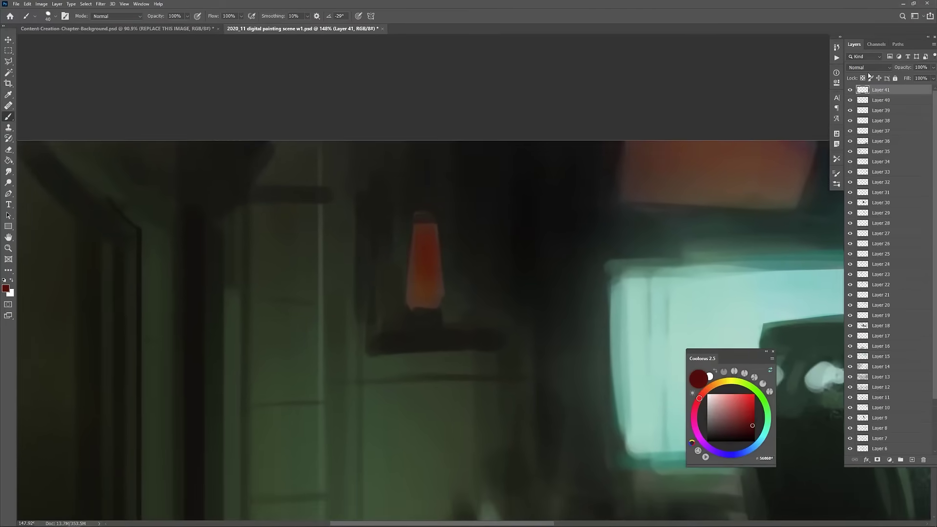
{"action": "left_click", "coordinate": [867, 68]}
{"action": "left_click", "coordinate": [864, 142]}
{"action": "scroll", "coordinate": [547, 210], "scroll_direction": "up", "scroll_amount": 3}
{"action": "left_click", "coordinate": [707, 389]}
{"action": "left_click", "coordinate": [748, 403]}
{"action": "left_click_drag", "start_coordinate": [382, 332], "coordinate": [380, 316]}
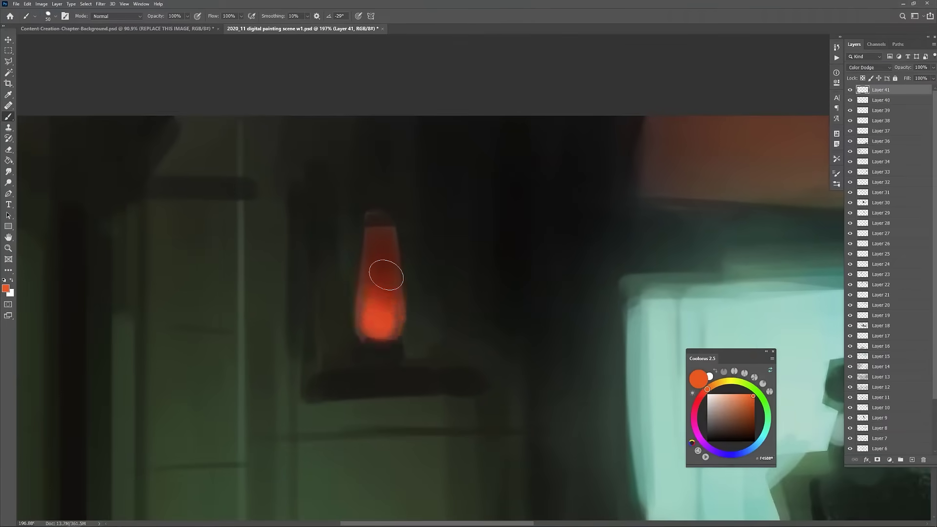
Step: Add a new layer and dab light orange blobs inside the lava lamp with a small brush
{"action": "scroll", "coordinate": [405, 371], "scroll_direction": "down", "scroll_amount": 4}
{"action": "scroll", "coordinate": [371, 357], "scroll_direction": "up", "scroll_amount": 3}
{"action": "key", "text": "ctrl+shift+alt+n"}
{"action": "left_click", "coordinate": [730, 394]}
{"action": "key", "text": "["}
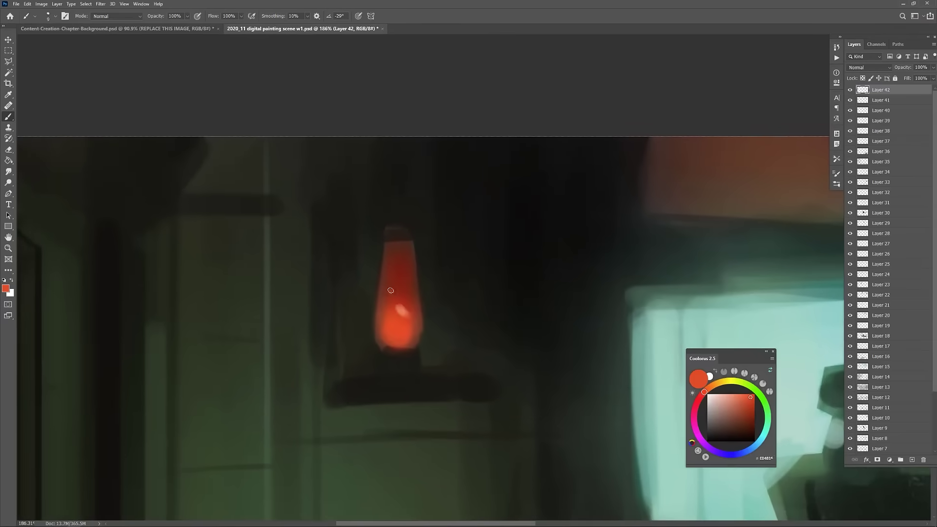
{"action": "left_click", "coordinate": [392, 275]}
{"action": "left_click", "coordinate": [400, 258]}
{"action": "key", "text": "["}
{"action": "left_click", "coordinate": [409, 282]}
Step: Refine the lava lamp's edges and base, adding yellow-orange highlights to its glowing lower part
{"action": "scroll", "coordinate": [405, 293], "scroll_direction": "down", "scroll_amount": 2}
{"action": "scroll", "coordinate": [390, 318], "scroll_direction": "up", "scroll_amount": 2}
{"action": "left_click", "coordinate": [421, 325], "text": "alt"}
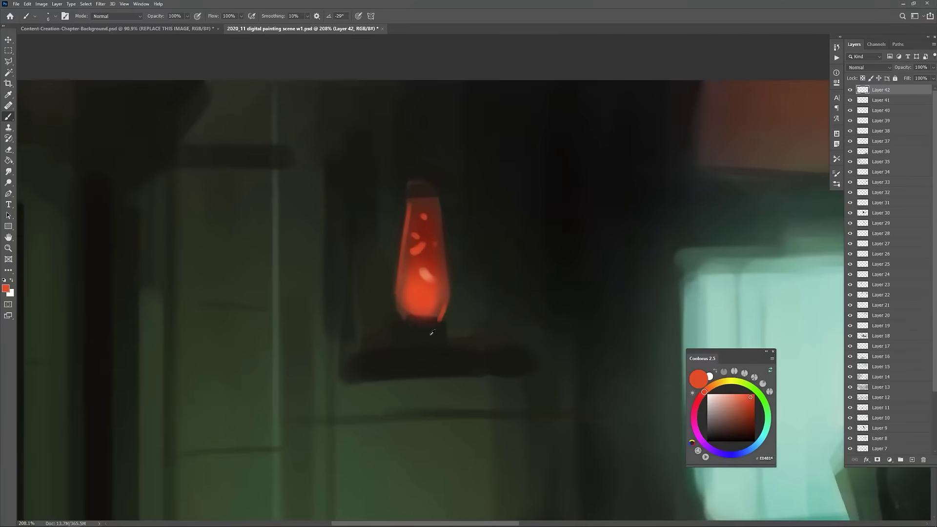
{"action": "scroll", "coordinate": [422, 327], "scroll_direction": "down", "scroll_amount": 5}
{"action": "scroll", "coordinate": [446, 330], "scroll_direction": "up", "scroll_amount": 3}
{"action": "scroll", "coordinate": [356, 382], "scroll_direction": "down", "scroll_amount": 2}
{"action": "scroll", "coordinate": [383, 330], "scroll_direction": "up", "scroll_amount": 5}
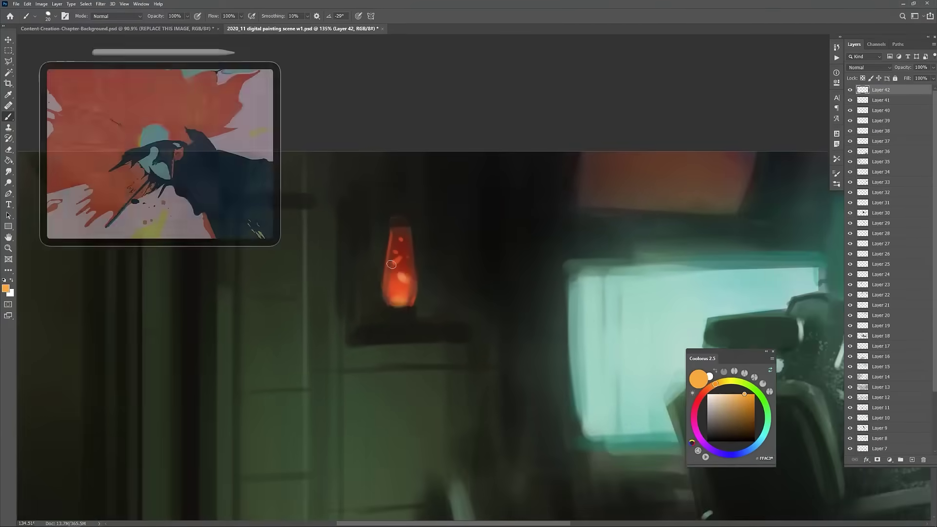
{"action": "key", "text": "["}
{"action": "key", "text": "["}
{"action": "key", "text": "["}
{"action": "left_click", "coordinate": [401, 287], "text": "alt"}
{"action": "left_click_drag", "start_coordinate": [398, 268], "coordinate": [396, 280]}
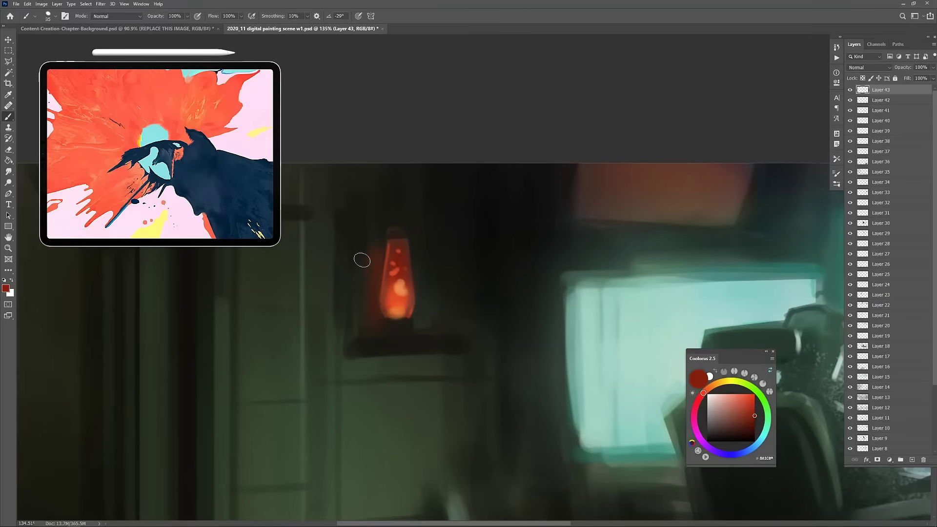
Step: Paint a dim red glow on the wall and shelf edges around the lava lamp with sampled reddish browns
{"action": "scroll", "coordinate": [392, 337], "scroll_direction": "down", "scroll_amount": 2}
{"action": "left_click", "coordinate": [405, 306], "text": "alt"}
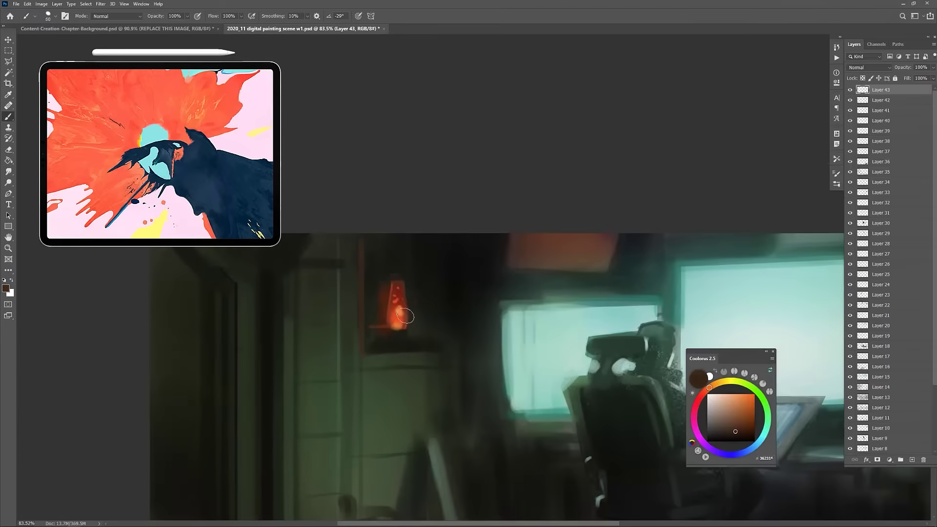
{"action": "key", "text": "["}
{"action": "key", "text": "["}
{"action": "key", "text": "["}
{"action": "key", "text": "["}
{"action": "key", "text": "["}
{"action": "scroll", "coordinate": [397, 328], "scroll_direction": "down", "scroll_amount": 2}
{"action": "scroll", "coordinate": [400, 286], "scroll_direction": "up", "scroll_amount": 3}
{"action": "left_click", "coordinate": [401, 276], "text": "alt"}
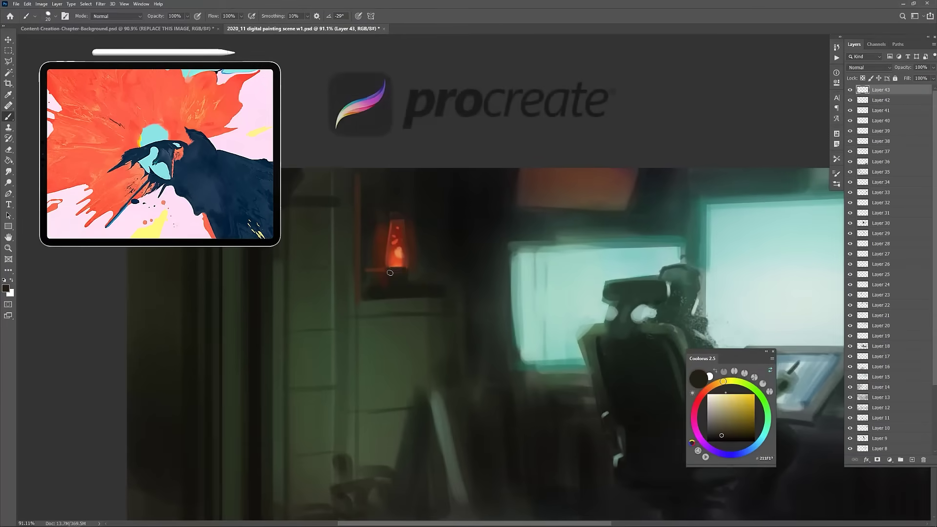
Step: Extend the wall shelf to the right and blend sampled dark red-brown light around the lava lamp
{"action": "key", "text": "bracketright"}
{"action": "key", "text": "bracketright"}
{"action": "key", "text": "bracketright"}
{"action": "left_click", "coordinate": [383, 267], "text": "alt"}
{"action": "scroll", "coordinate": [387, 286], "scroll_direction": "down", "scroll_amount": 2}
{"action": "left_click", "coordinate": [396, 272], "text": "alt"}
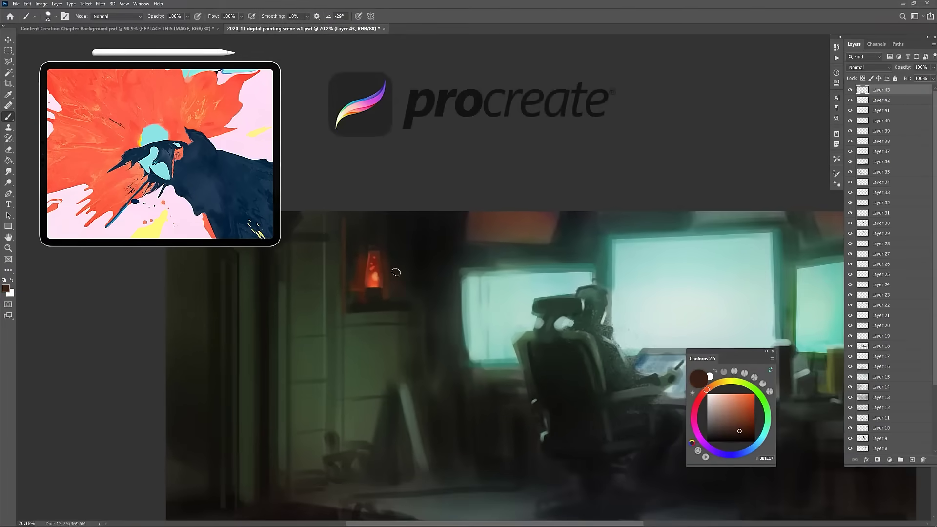
{"action": "left_click_drag", "start_coordinate": [435, 314], "coordinate": [434, 286]}
{"action": "scroll", "coordinate": [425, 282], "scroll_direction": "down", "scroll_amount": 4}
{"action": "scroll", "coordinate": [416, 278], "scroll_direction": "up", "scroll_amount": 6}
Step: Add a new layer and paint red-orange light accents sampled from the lava lamp on the nearby wall
{"action": "key", "text": "ctrl+shift+alt+n"}
{"action": "left_click", "coordinate": [358, 254], "text": "alt"}
{"action": "key", "text": "bracketleft"}
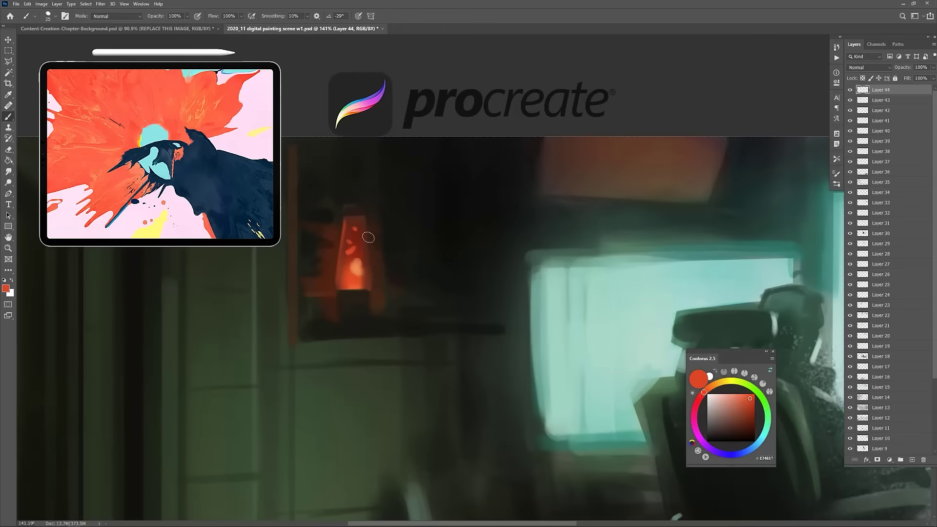
{"action": "scroll", "coordinate": [359, 249], "scroll_direction": "down", "scroll_amount": 4}
{"action": "left_click_drag", "start_coordinate": [337, 359], "coordinate": [322, 274]}
{"action": "left_click", "coordinate": [336, 253], "text": "alt"}
{"action": "key", "text": "bracketleft"}
{"action": "key", "text": "bracketleft"}
{"action": "key", "text": "bracketleft"}
{"action": "key", "text": "bracketleft"}
{"action": "key", "text": "bracketleft"}
{"action": "key", "text": "bracketleft"}
{"action": "key", "text": "bracketleft"}
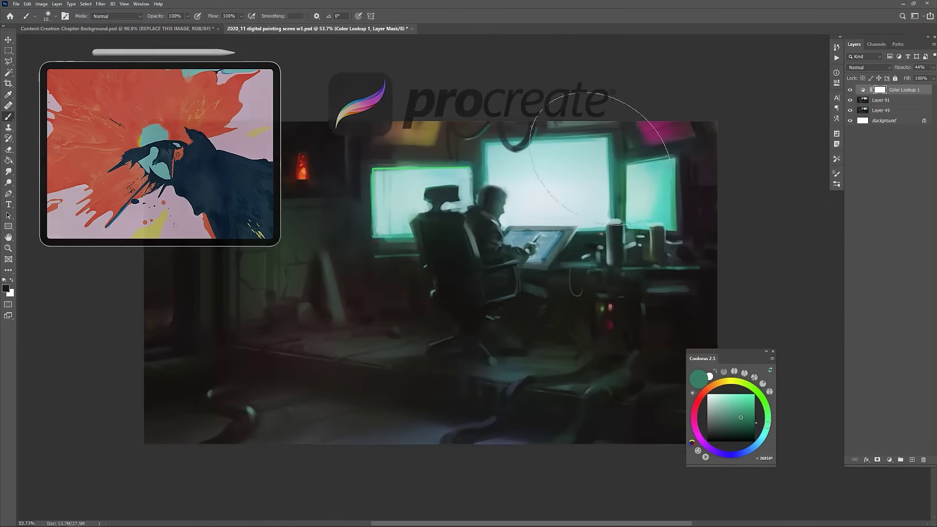
Step: Set the new layer's blend mode to Color Dodge and paint a soft green glow over the dark wall beneath the lava lamp
{"action": "left_click", "coordinate": [869, 67]}
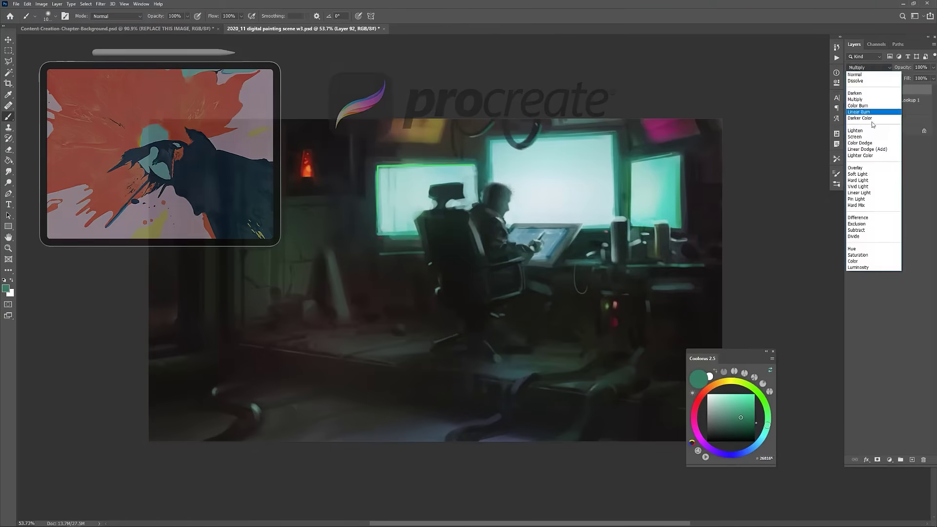
{"action": "left_click", "coordinate": [860, 144]}
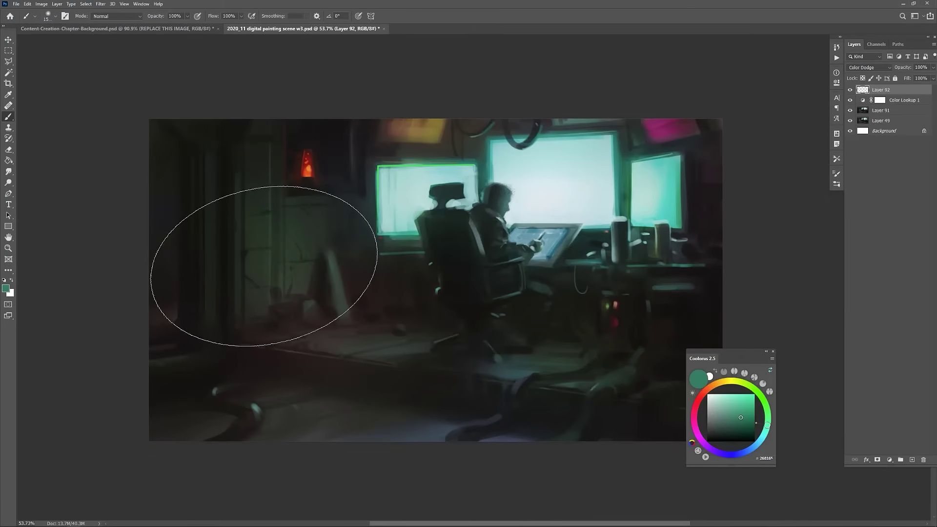
{"action": "key", "text": "bracketleft"}
{"action": "key", "text": "bracketleft"}
{"action": "left_click_drag", "start_coordinate": [300, 319], "coordinate": [280, 274]}
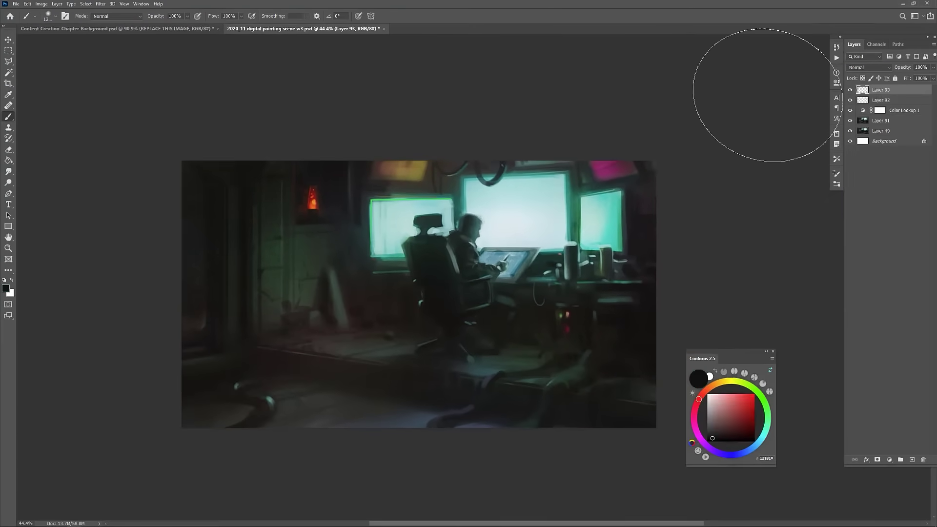
Step: Set the newest layer's blend mode to Overlay and paint soft dark shading over the far-left wall and foreground floor
{"action": "left_click", "coordinate": [864, 67]}
{"action": "left_click", "coordinate": [860, 164]}
{"action": "mouse_move", "coordinate": [148, 229]}
{"action": "left_mouse_down"}
{"action": "mouse_move", "coordinate": [156, 245]}
{"action": "mouse_move", "coordinate": [156, 229]}
{"action": "left_mouse_up"}
{"action": "key", "text": "bracketleft"}
{"action": "key", "text": "bracketleft"}
{"action": "key", "text": "bracketleft"}
{"action": "key", "text": "bracketleft"}
{"action": "key", "text": "bracketleft"}
{"action": "key", "text": "bracketleft"}
{"action": "left_click", "coordinate": [322, 180], "text": "alt"}
{"action": "left_click_drag", "start_coordinate": [213, 404], "coordinate": [229, 402]}
Step: Deepen the shading around the chair and beneath the desk on the Overlay layer with resized soft brushes
{"action": "key", "text": "bracketleft"}
{"action": "key", "text": "bracketleft"}
{"action": "key", "text": "bracketleft"}
{"action": "key", "text": "bracketleft"}
{"action": "key", "text": "bracketleft"}
{"action": "key", "text": "bracketleft"}
{"action": "key", "text": "bracketleft"}
{"action": "key", "text": "bracketleft"}
{"action": "key", "text": "bracketleft"}
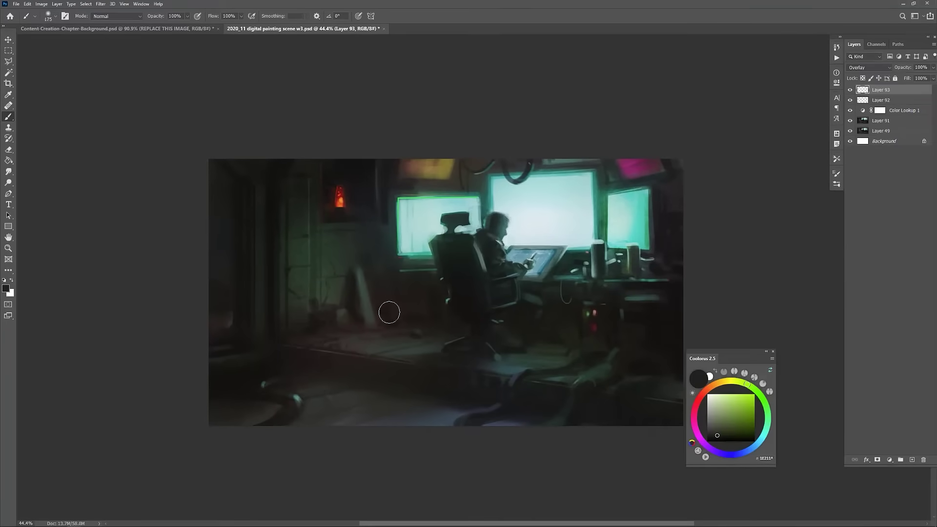
{"action": "left_click_drag", "start_coordinate": [439, 315], "coordinate": [421, 289]}
{"action": "key", "text": "bracketright"}
{"action": "key", "text": "bracketright"}
{"action": "key", "text": "bracketright"}
{"action": "key", "text": "bracketright"}
{"action": "key", "text": "bracketright"}
{"action": "key", "text": "bracketright"}
{"action": "key", "text": "bracketright"}
{"action": "left_click_drag", "start_coordinate": [559, 314], "coordinate": [548, 350]}
{"action": "key", "text": "bracketleft"}
{"action": "key", "text": "bracketleft"}
Step: Add a new layer and paint teal light sampled from the monitors across the floor and cables below the desk
{"action": "key", "text": "ctrl+shift+alt+n"}
{"action": "left_click", "coordinate": [609, 230], "text": "alt"}
{"action": "mouse_move", "coordinate": [533, 419]}
{"action": "left_mouse_down"}
{"action": "mouse_move", "coordinate": [533, 371]}
{"action": "mouse_move", "coordinate": [524, 375]}
{"action": "left_mouse_up"}
{"action": "left_click_drag", "start_coordinate": [502, 334], "coordinate": [501, 357]}
{"action": "right_click", "coordinate": [408, 311]}
{"action": "left_click_drag", "start_coordinate": [526, 462], "coordinate": [526, 386]}
{"action": "left_click", "coordinate": [474, 423]}
{"action": "left_click_drag", "start_coordinate": [273, 390], "coordinate": [342, 402]}
Step: Add a new layer and clean up the chair headrest's outline with sampled monitor colors
{"action": "key", "text": "ctrl+shift+alt+n"}
{"action": "key", "text": "bracketleft"}
{"action": "key", "text": "bracketleft"}
{"action": "key", "text": "bracketleft"}
{"action": "key", "text": "bracketleft"}
{"action": "key", "text": "bracketleft"}
{"action": "key", "text": "bracketleft"}
{"action": "key", "text": "bracketleft"}
{"action": "key", "text": "bracketleft"}
{"action": "left_click", "coordinate": [450, 246], "text": "alt"}
{"action": "left_click", "coordinate": [424, 245], "text": "alt"}
{"action": "left_click_drag", "start_coordinate": [405, 238], "coordinate": [410, 268]}
Step: Refine the silhouette of the artist's hair and the adjacent headrest with a small brush and sampled tones
{"action": "key", "text": "bracketright"}
{"action": "key", "text": "bracketright"}
{"action": "key", "text": "bracketright"}
{"action": "key", "text": "bracketright"}
{"action": "left_click", "coordinate": [450, 215], "text": "alt"}
{"action": "left_click", "coordinate": [435, 203], "text": "alt"}
{"action": "key", "text": "bracketleft"}
{"action": "key", "text": "bracketleft"}
{"action": "key", "text": "bracketleft"}
{"action": "key", "text": "bracketleft"}
{"action": "key", "text": "bracketleft"}
{"action": "key", "text": "bracketleft"}
{"action": "mouse_move", "coordinate": [438, 205]}
{"action": "left_mouse_down"}
{"action": "mouse_move", "coordinate": [446, 248]}
{"action": "mouse_move", "coordinate": [408, 222]}
{"action": "left_mouse_up"}
{"action": "key", "text": "r"}
{"action": "key", "text": "b"}
{"action": "mouse_move", "coordinate": [422, 269]}
{"action": "left_mouse_down"}
{"action": "mouse_move", "coordinate": [398, 263]}
{"action": "mouse_move", "coordinate": [394, 251]}
{"action": "left_mouse_up"}
{"action": "left_click", "coordinate": [409, 219], "text": "alt"}
{"action": "key", "text": "bracketright"}
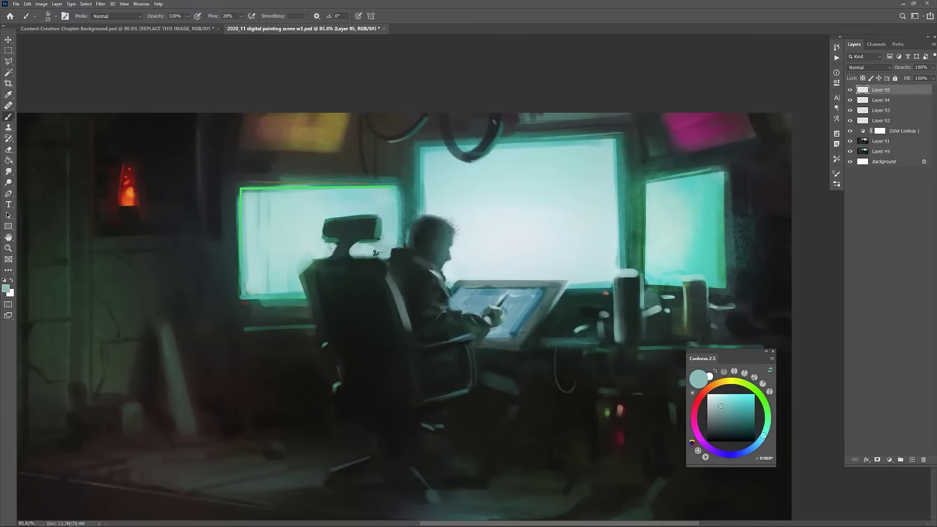
Step: Paint sampled teal highlights around the headrest gap and the artist's shoulders
{"action": "scroll", "coordinate": [378, 251], "scroll_direction": "up", "scroll_amount": 7}
{"action": "left_click", "coordinate": [376, 284], "text": "alt"}
{"action": "scroll", "coordinate": [375, 284], "scroll_direction": "down", "scroll_amount": 8}
{"action": "scroll", "coordinate": [378, 313], "scroll_direction": "up", "scroll_amount": 4}
{"action": "left_click", "coordinate": [400, 222], "text": "alt"}
{"action": "key", "text": "bracketright"}
{"action": "scroll", "coordinate": [408, 283], "scroll_direction": "down", "scroll_amount": 4}
{"action": "mouse_move", "coordinate": [408, 284]}
{"action": "left_mouse_down"}
{"action": "mouse_move", "coordinate": [412, 264]}
{"action": "mouse_move", "coordinate": [439, 260]}
{"action": "left_mouse_up"}
{"action": "scroll", "coordinate": [419, 250], "scroll_direction": "up", "scroll_amount": 4}
Step: Refine the edge of the drawing tablet and the desk beside it with a smaller brush and a sampled color
{"action": "scroll", "coordinate": [466, 376], "scroll_direction": "down", "scroll_amount": 2}
{"action": "left_click", "coordinate": [518, 362], "text": "alt"}
{"action": "key", "text": "bracketleft"}
{"action": "key", "text": "bracketleft"}
{"action": "key", "text": "bracketleft"}
{"action": "mouse_move", "coordinate": [528, 358]}
{"action": "left_mouse_down"}
{"action": "mouse_move", "coordinate": [494, 307]}
{"action": "mouse_move", "coordinate": [498, 284]}
{"action": "mouse_move", "coordinate": [512, 283]}
{"action": "left_mouse_up"}
Step: Add two new layers and paint small teal details on the desk beside the drawing tablet
{"action": "key", "text": "ctrl+shift+alt+n"}
{"action": "left_click", "coordinate": [469, 342], "text": "alt"}
{"action": "scroll", "coordinate": [445, 359], "scroll_direction": "down", "scroll_amount": 6}
{"action": "scroll", "coordinate": [390, 354], "scroll_direction": "up", "scroll_amount": 4}
{"action": "left_click", "coordinate": [449, 312], "text": "alt"}
{"action": "key", "text": "bracketleft"}
{"action": "scroll", "coordinate": [449, 312], "scroll_direction": "down", "scroll_amount": 2}
{"action": "scroll", "coordinate": [449, 312], "scroll_direction": "up", "scroll_amount": 2}
{"action": "left_click", "coordinate": [507, 288], "text": "alt"}
{"action": "key", "text": "ctrl+shift+alt+n"}
{"action": "key", "text": "bracketleft"}
{"action": "key", "text": "ctrl+z"}
{"action": "key", "text": "bracketleft"}
{"action": "key", "text": "bracketleft"}
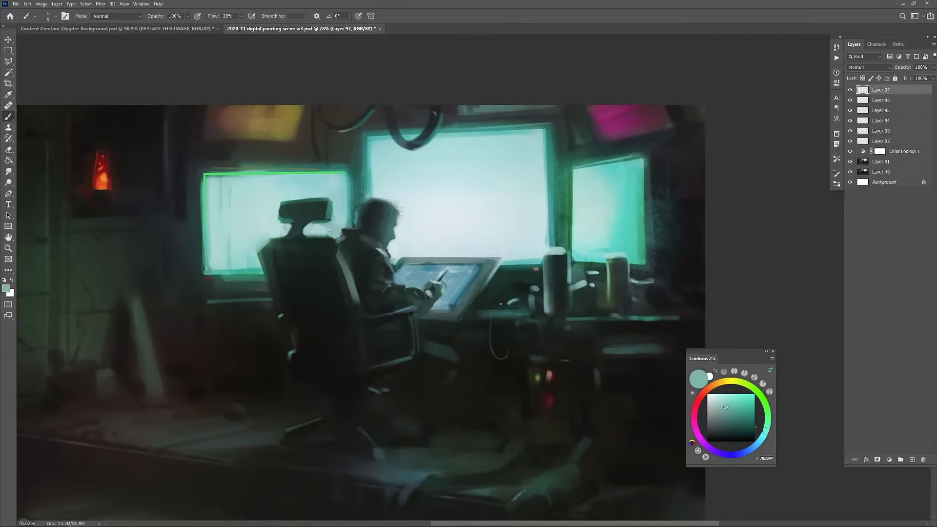
Step: Add a new layer and paint a small red can beside the tall dark cylinder on the desk
{"action": "key", "text": "ctrl+shift+alt+n"}
{"action": "left_click", "coordinate": [508, 264], "text": "alt"}
{"action": "key", "text": "bracketright"}
{"action": "left_click_drag", "start_coordinate": [579, 302], "coordinate": [544, 295]}
{"action": "left_click", "coordinate": [536, 298], "text": "alt"}
{"action": "left_click_drag", "start_coordinate": [543, 288], "coordinate": [545, 307]}
{"action": "left_click", "coordinate": [557, 282], "text": "alt"}
{"action": "key", "text": "b"}
{"action": "left_click", "coordinate": [541, 243], "text": "alt"}
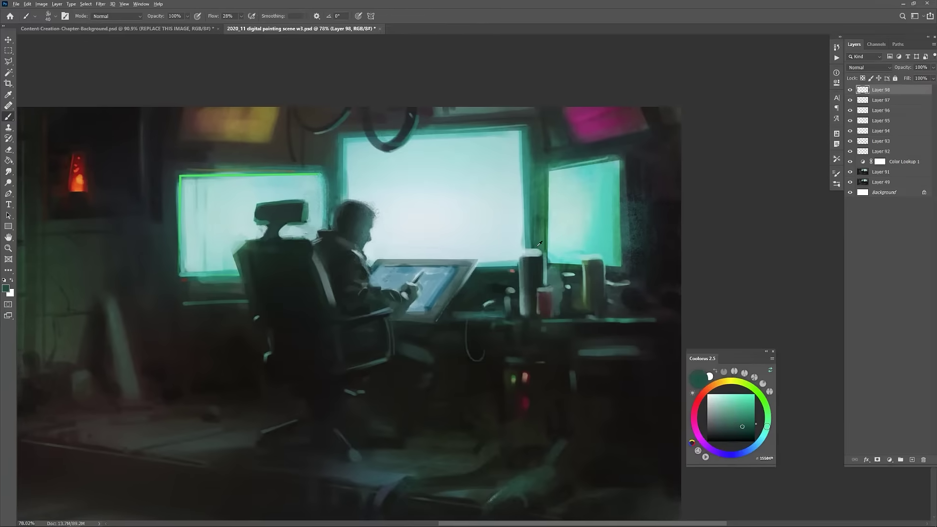
Step: Paint clutter details on the desk between the red can and the yellowish cylinder with sampled tones
{"action": "scroll", "coordinate": [543, 304], "scroll_direction": "down", "scroll_amount": 1}
{"action": "mouse_move", "coordinate": [543, 304]}
{"action": "left_mouse_down"}
{"action": "mouse_move", "coordinate": [523, 334]}
{"action": "mouse_move", "coordinate": [550, 297]}
{"action": "mouse_move", "coordinate": [599, 296]}
{"action": "left_mouse_up"}
{"action": "left_click", "coordinate": [586, 283], "text": "alt"}
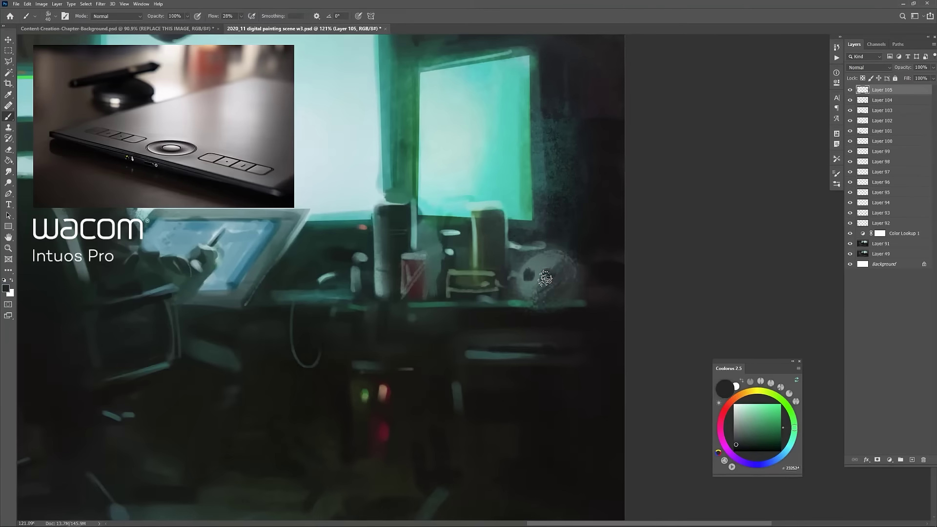
Step: Shape a grey skull at the desk's far end, darkening its eye sockets and lower edge with sampled colors
{"action": "mouse_move", "coordinate": [547, 273]}
{"action": "left_mouse_down"}
{"action": "mouse_move", "coordinate": [517, 293]}
{"action": "mouse_move", "coordinate": [528, 267]}
{"action": "mouse_move", "coordinate": [510, 298]}
{"action": "left_mouse_up"}
{"action": "left_click", "coordinate": [522, 288], "text": "alt"}
{"action": "key", "text": "r"}
{"action": "key", "text": "b"}
{"action": "key", "text": "bracketleft"}
{"action": "key", "text": "bracketleft"}
{"action": "key", "text": "bracketleft"}
{"action": "key", "text": "bracketleft"}
{"action": "key", "text": "bracketleft"}
{"action": "left_click", "coordinate": [487, 204], "text": "alt"}
{"action": "left_click", "coordinate": [572, 286], "text": "alt"}
{"action": "key", "text": "bracketright"}
Step: Refine the skull's jaw and base, blending it into the desktop
{"action": "key", "text": "r"}
{"action": "left_click_drag", "start_coordinate": [512, 296], "coordinate": [537, 288]}
{"action": "key", "text": "bracketright"}
{"action": "key", "text": "bracketright"}
{"action": "key", "text": "bracketright"}
{"action": "key", "text": "b"}
{"action": "left_click", "coordinate": [530, 255], "text": "alt"}
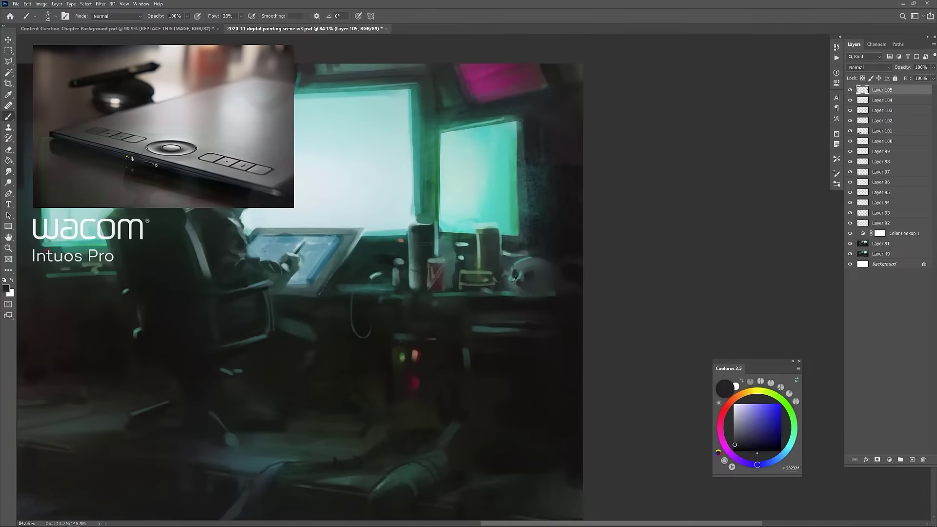
Step: Define the skull's eye socket, nose and cheek shadows with a finer brush and sampled dark greys
{"action": "scroll", "coordinate": [541, 266], "scroll_direction": "up", "scroll_amount": 2}
{"action": "mouse_move", "coordinate": [568, 292]}
{"action": "left_mouse_down"}
{"action": "mouse_move", "coordinate": [561, 302]}
{"action": "mouse_move", "coordinate": [549, 283]}
{"action": "left_mouse_up"}
{"action": "key", "text": "s"}
{"action": "key", "text": "b"}
{"action": "left_click", "coordinate": [532, 288], "text": "alt"}
{"action": "key", "text": "bracketleft"}
{"action": "key", "text": "bracketleft"}
{"action": "key", "text": "bracketleft"}
{"action": "key", "text": "bracketleft"}
{"action": "key", "text": "bracketleft"}
{"action": "scroll", "coordinate": [528, 291], "scroll_direction": "up", "scroll_amount": 1}
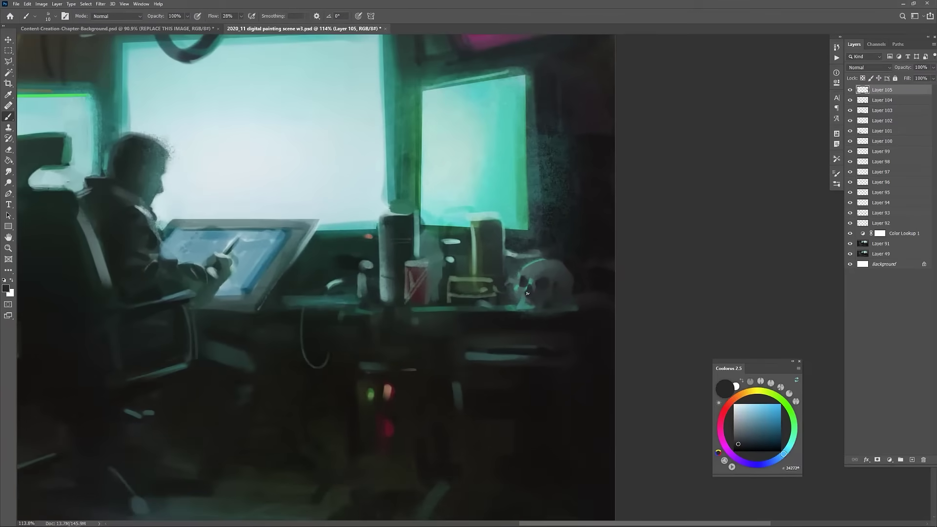
{"action": "left_click", "coordinate": [521, 288], "text": "alt"}
{"action": "scroll", "coordinate": [509, 268], "scroll_direction": "down", "scroll_amount": 4}
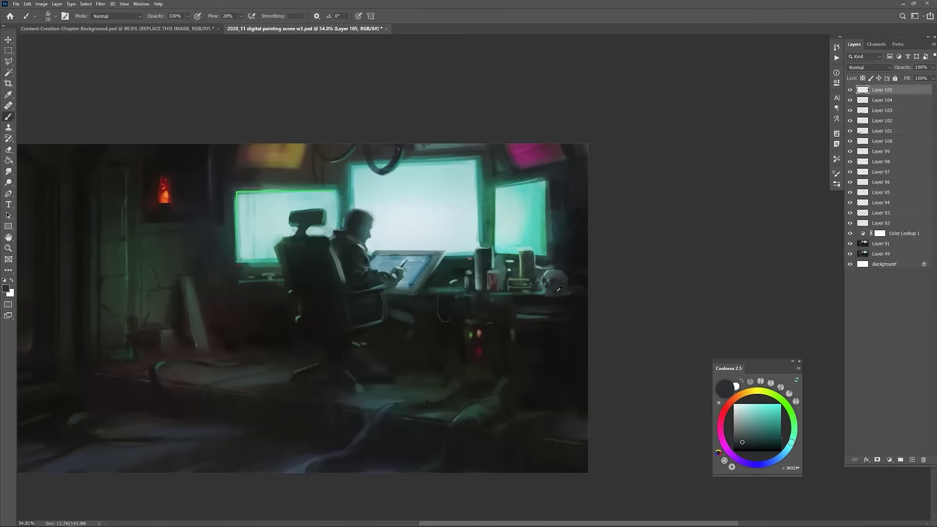
Step: Touch up the skull end of the desk and its surroundings on a new layer with sampled tones
{"action": "left_click", "coordinate": [571, 309], "text": "alt"}
{"action": "key", "text": "ctrl+shift+alt+n"}
{"action": "key", "text": "s"}
{"action": "left_click_drag", "start_coordinate": [570, 309], "coordinate": [696, 288]}
{"action": "key", "text": "b"}
{"action": "left_click", "coordinate": [622, 267], "text": "alt"}
{"action": "key", "text": "["}
{"action": "left_click_drag", "start_coordinate": [524, 276], "coordinate": [554, 269]}
{"action": "left_click", "coordinate": [497, 372], "text": "alt"}
{"action": "mouse_move", "coordinate": [372, 259]}
{"action": "left_mouse_down"}
{"action": "mouse_move", "coordinate": [376, 249]}
{"action": "mouse_move", "coordinate": [429, 235]}
{"action": "mouse_move", "coordinate": [439, 255]}
{"action": "left_mouse_up"}
Step: Refine the seated figure and the chair's edges with a finer brush on a new layer, using sampled pale teal and near-black
{"action": "scroll", "coordinate": [537, 180], "scroll_direction": "up", "scroll_amount": 2}
{"action": "scroll", "coordinate": [462, 292], "scroll_direction": "down", "scroll_amount": 4}
{"action": "key", "text": "["}
{"action": "key", "text": "["}
{"action": "key", "text": "["}
{"action": "key", "text": "["}
{"action": "key", "text": "["}
{"action": "key", "text": "["}
{"action": "scroll", "coordinate": [428, 230], "scroll_direction": "up", "scroll_amount": 3}
{"action": "left_click", "coordinate": [421, 236], "text": "alt"}
{"action": "key", "text": "["}
{"action": "key", "text": "["}
{"action": "key", "text": "["}
{"action": "left_click", "coordinate": [430, 235], "text": "alt"}
{"action": "scroll", "coordinate": [430, 253], "scroll_direction": "up", "scroll_amount": 2}
{"action": "key", "text": "ctrl+shift+alt+n"}
{"action": "left_click", "coordinate": [435, 264], "text": "alt"}
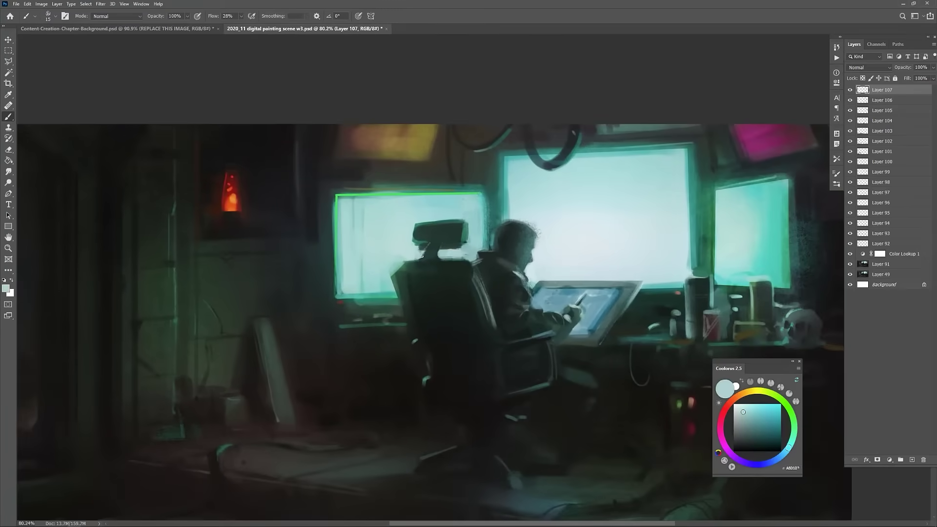
{"action": "scroll", "coordinate": [423, 259], "scroll_direction": "down", "scroll_amount": 3}
{"action": "left_click", "coordinate": [437, 300], "text": "alt"}
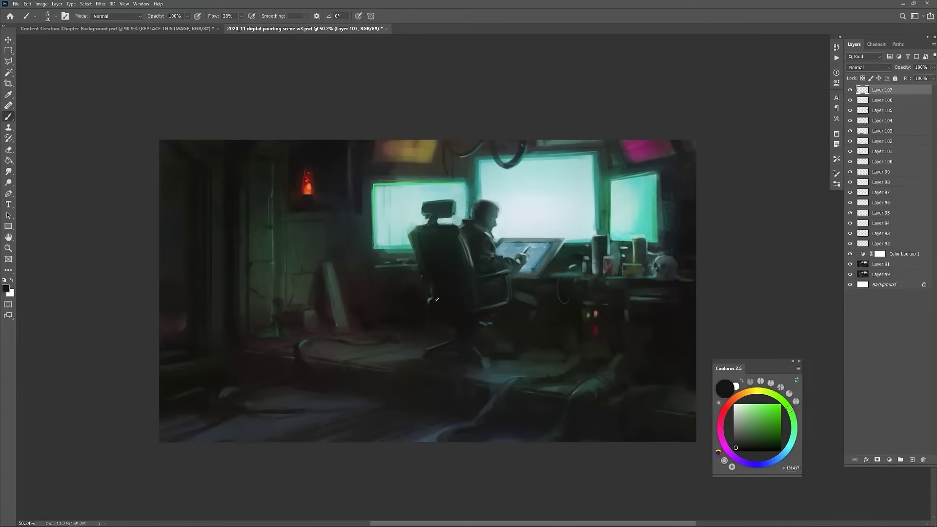
Step: Add thin pale highlights along the floor cables and the chair base on a new layer, using sampled monitor teal
{"action": "left_click", "coordinate": [402, 236], "text": "alt"}
{"action": "scroll", "coordinate": [412, 352], "scroll_direction": "down", "scroll_amount": 3}
{"action": "scroll", "coordinate": [420, 390], "scroll_direction": "up", "scroll_amount": 3}
{"action": "key", "text": "ctrl+shift+alt+n"}
{"action": "scroll", "coordinate": [371, 395], "scroll_direction": "down", "scroll_amount": 2}
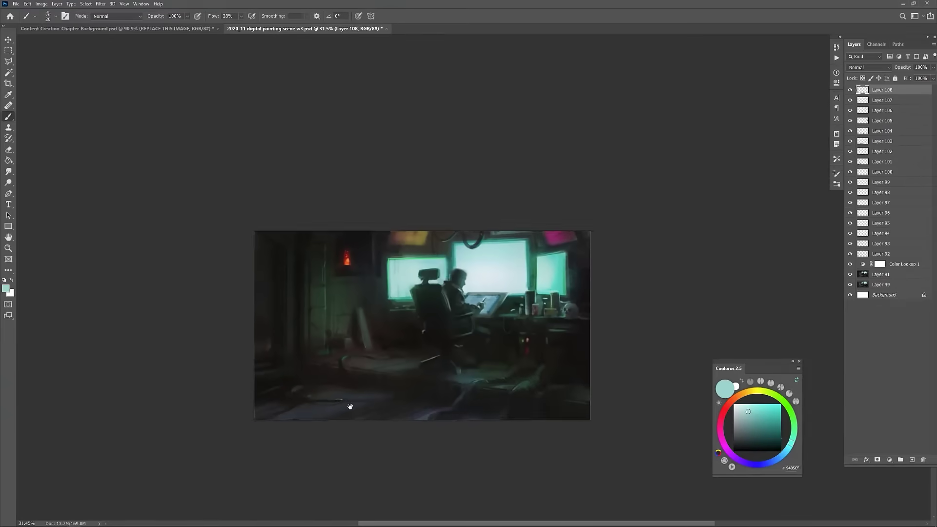
{"action": "scroll", "coordinate": [383, 356], "scroll_direction": "down", "scroll_amount": 2}
{"action": "scroll", "coordinate": [346, 372], "scroll_direction": "up", "scroll_amount": 2}
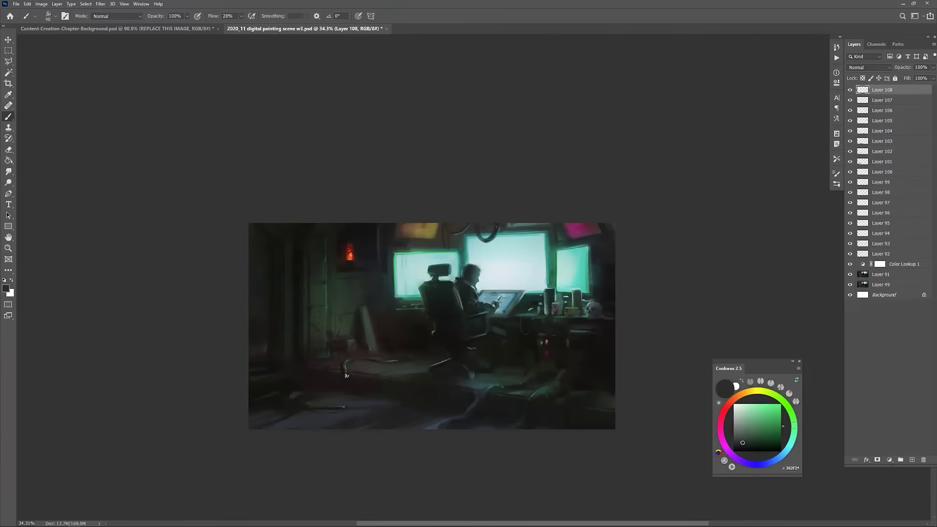
{"action": "left_click", "coordinate": [341, 383], "text": "alt"}
{"action": "scroll", "coordinate": [336, 402], "scroll_direction": "down", "scroll_amount": 6}
{"action": "scroll", "coordinate": [341, 366], "scroll_direction": "up", "scroll_amount": 7}
Step: Detail the rear wall around the vertical pipe and leaning board with a smaller brush and sampled tones
{"action": "left_click", "coordinate": [361, 330], "text": "alt"}
{"action": "left_click_drag", "start_coordinate": [343, 365], "coordinate": [373, 316]}
{"action": "key", "text": "bracketleft"}
{"action": "key", "text": "bracketleft"}
{"action": "key", "text": "bracketleft"}
{"action": "left_click", "coordinate": [374, 316], "text": "alt"}
{"action": "left_click_drag", "start_coordinate": [330, 348], "coordinate": [330, 314]}
{"action": "left_click", "coordinate": [340, 265], "text": "alt"}
Step: Paint sampled dark green tones down the wall beside the vertical pipe on a new layer
{"action": "scroll", "coordinate": [337, 268], "scroll_direction": "up", "scroll_amount": 8}
{"action": "left_click", "coordinate": [345, 286], "text": "alt"}
{"action": "key", "text": "ctrl+shift+alt+n"}
{"action": "key", "text": "bracketright"}
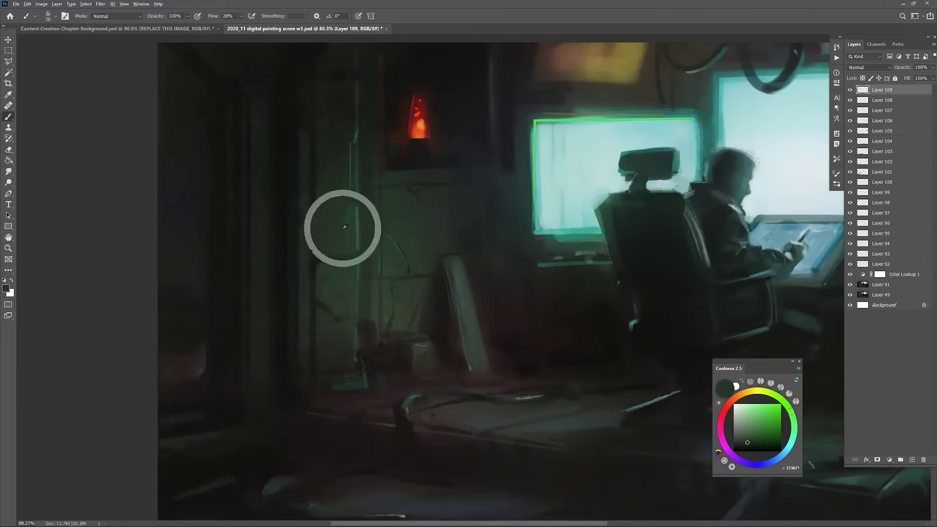
{"action": "left_click", "coordinate": [324, 194], "text": "alt"}
{"action": "left_click_drag", "start_coordinate": [322, 158], "coordinate": [320, 211]}
{"action": "left_click", "coordinate": [339, 178], "text": "alt"}
{"action": "scroll", "coordinate": [299, 272], "scroll_direction": "down", "scroll_amount": 7}
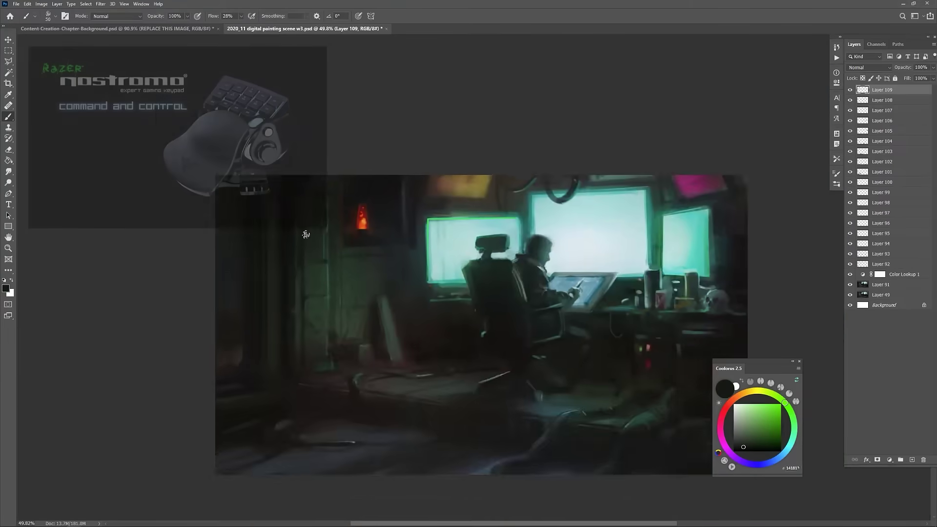
Step: Darken the shadowed wall beside the pipe with an enlarged brush and near-black
{"action": "key", "text": "bracketright"}
{"action": "key", "text": "bracketright"}
{"action": "key", "text": "bracketright"}
{"action": "key", "text": "ctrl+comma"}
{"action": "key", "text": "ctrl+comma"}
{"action": "scroll", "coordinate": [299, 295], "scroll_direction": "up", "scroll_amount": 3}
{"action": "mouse_move", "coordinate": [288, 268]}
{"action": "left_mouse_down"}
{"action": "mouse_move", "coordinate": [295, 281]}
{"action": "mouse_move", "coordinate": [270, 293]}
{"action": "left_mouse_up"}
Step: Paint small dark touches beneath the red lava lamp with a much finer brush and a sampled tone
{"action": "left_click", "coordinate": [399, 205], "text": "alt"}
{"action": "key", "text": "bracketleft"}
{"action": "key", "text": "bracketleft"}
{"action": "key", "text": "bracketleft"}
{"action": "key", "text": "bracketleft"}
{"action": "key", "text": "bracketleft"}
{"action": "key", "text": "bracketleft"}
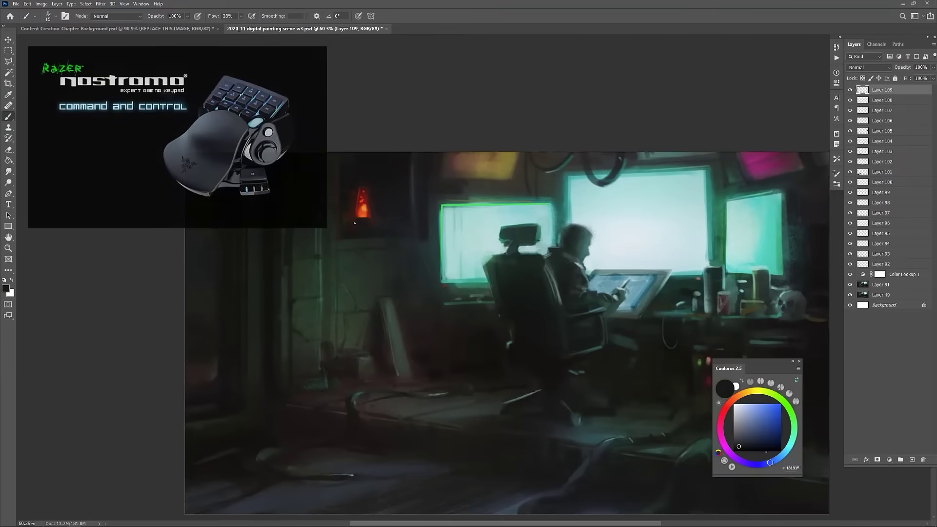
{"action": "left_click_drag", "start_coordinate": [381, 241], "coordinate": [376, 229]}
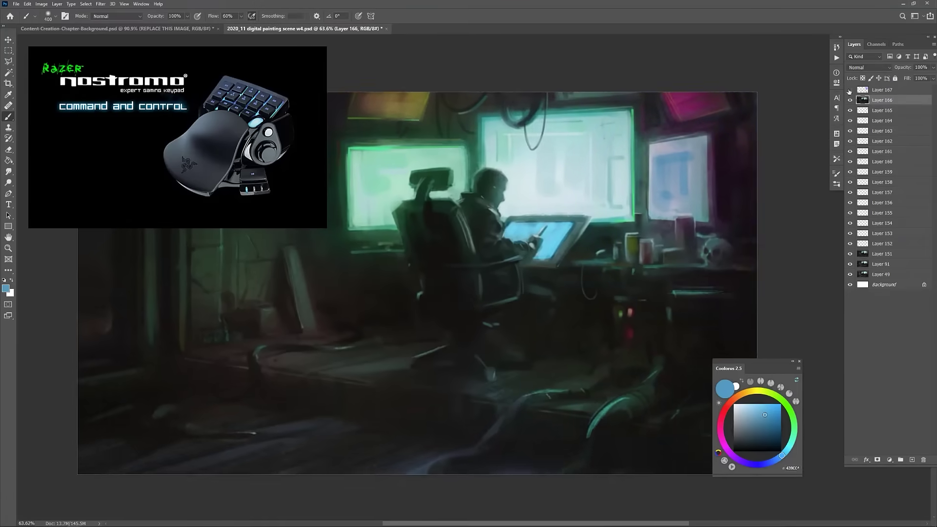
Step: Paint soft near-black and sampled brown tones over the foreground floor on a new layer beneath the top layer
{"action": "left_click_drag", "start_coordinate": [902, 71], "coordinate": [900, 71]}
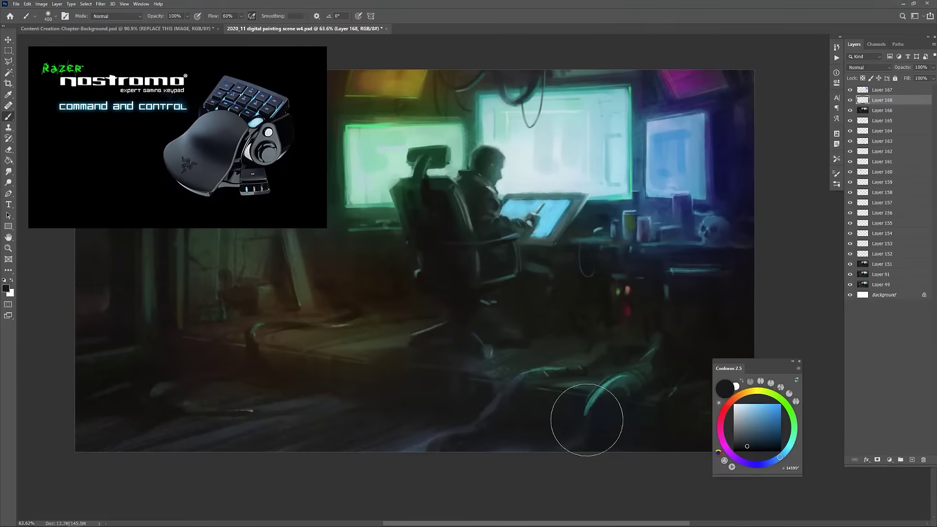
{"action": "scroll", "coordinate": [596, 403], "scroll_direction": "down", "scroll_amount": 3}
{"action": "left_click_drag", "start_coordinate": [636, 417], "coordinate": [654, 415]}
{"action": "left_click", "coordinate": [385, 347], "text": "alt"}
{"action": "left_click_drag", "start_coordinate": [417, 409], "coordinate": [423, 404]}
{"action": "key", "text": "bracketright"}
{"action": "key", "text": "bracketright"}
{"action": "key", "text": "bracketright"}
{"action": "key", "text": "bracketright"}
{"action": "key", "text": "bracketright"}
{"action": "key", "text": "bracketright"}
{"action": "key", "text": "bracketright"}
{"action": "key", "text": "bracketright"}
{"action": "key", "text": "bracketright"}
{"action": "key", "text": "bracketright"}
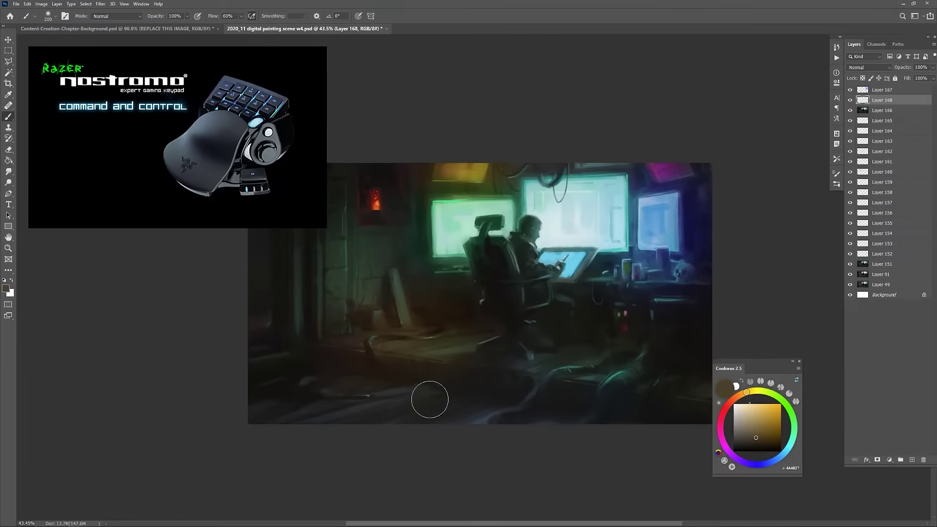
{"action": "scroll", "coordinate": [498, 314], "scroll_direction": "down", "scroll_amount": 2}
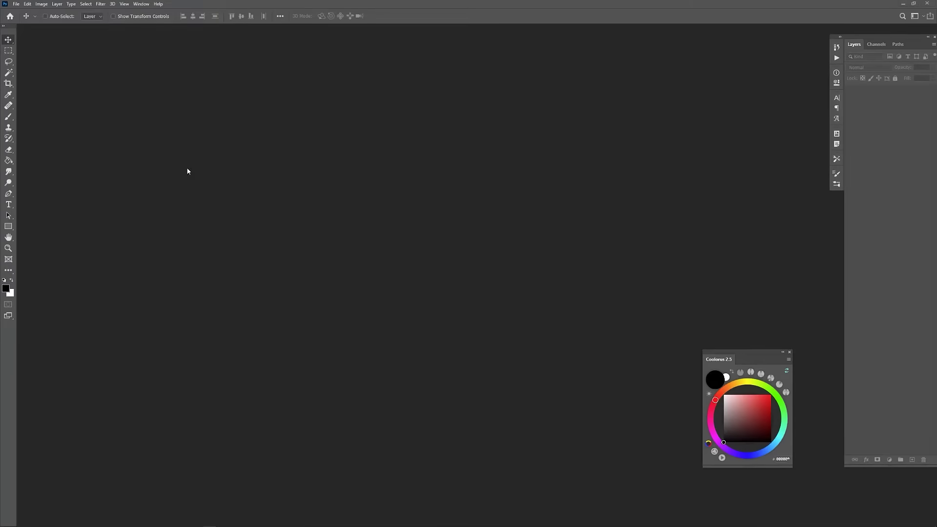
Step: Open the new document settings and examine the width, height, resolution and advanced options
{"action": "left_click", "coordinate": [15, 4]}
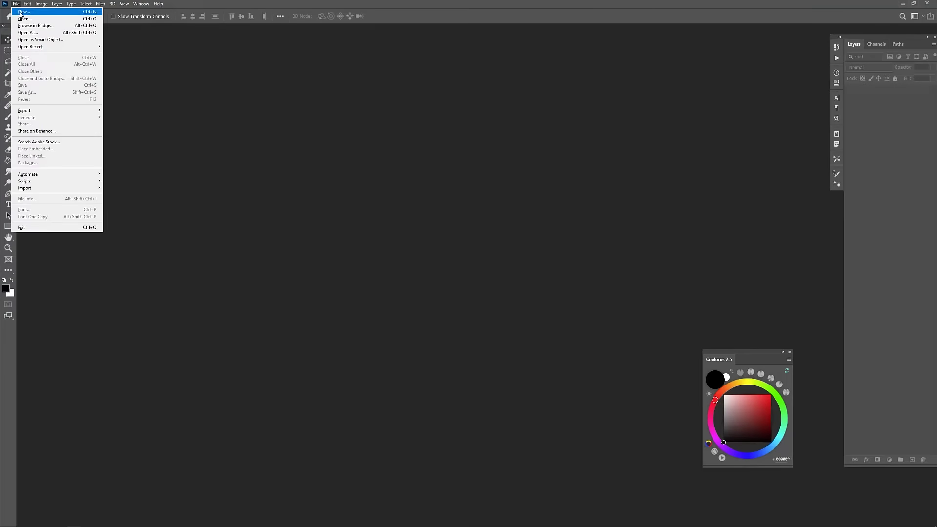
{"action": "left_click", "coordinate": [21, 11]}
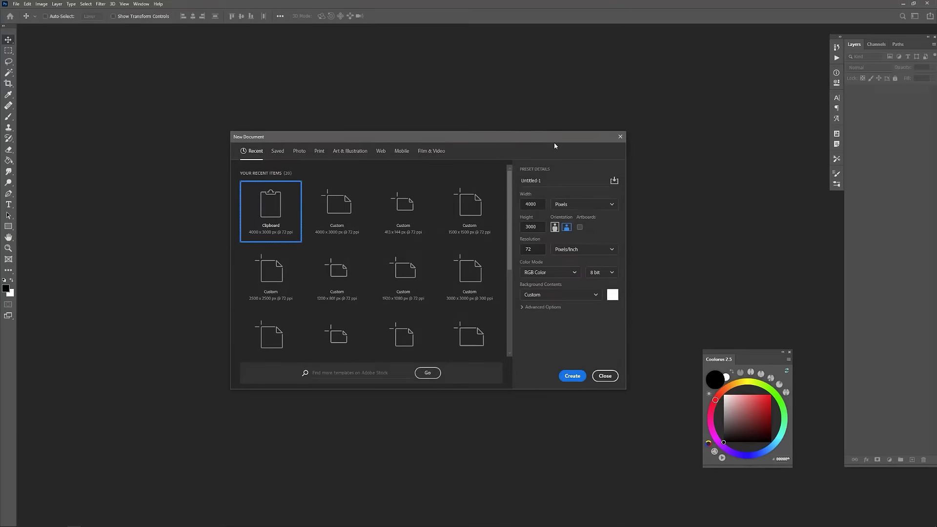
{"action": "mouse_move", "coordinate": [557, 143]}
{"action": "left_mouse_down"}
{"action": "mouse_move", "coordinate": [575, 133]}
{"action": "mouse_move", "coordinate": [562, 140]}
{"action": "left_mouse_up"}
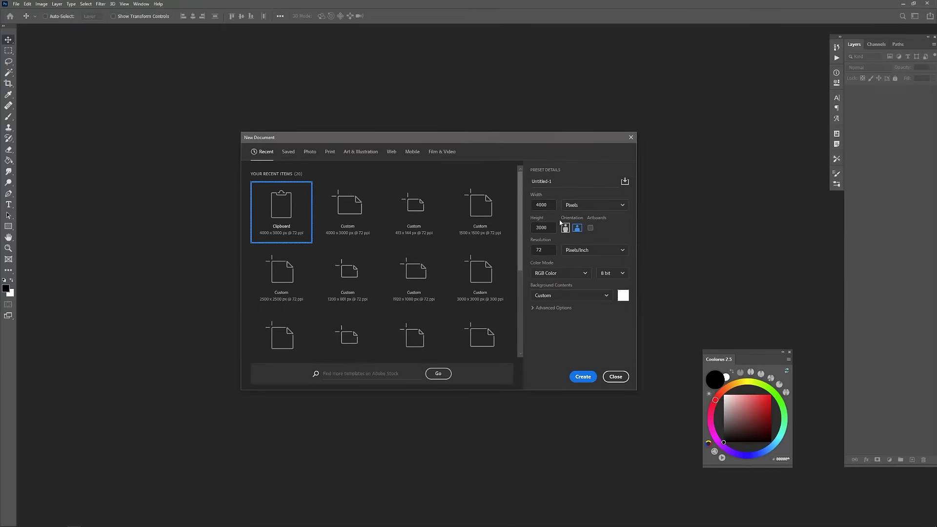
{"action": "left_click", "coordinate": [552, 206]}
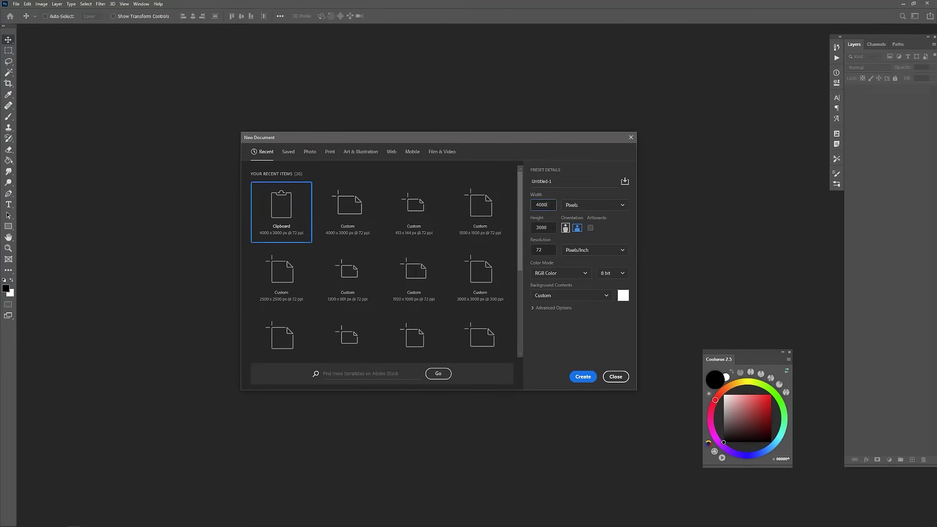
{"action": "double_click", "coordinate": [554, 229]}
{"action": "left_click", "coordinate": [627, 235]}
{"action": "left_click", "coordinate": [533, 309]}
{"action": "left_click", "coordinate": [534, 309]}
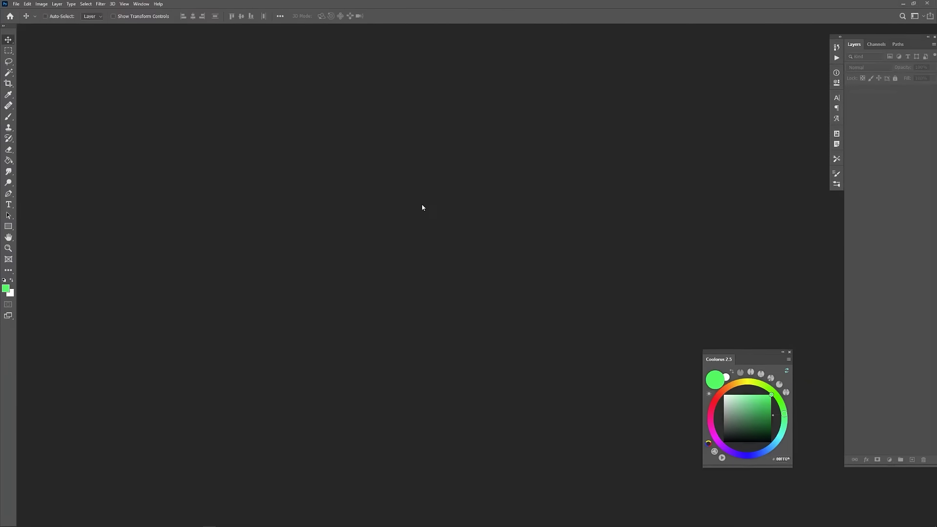
Step: Show Photoshop's Color panel and arrange it beside the Coolorus color wheel for comparison
{"action": "left_click", "coordinate": [140, 4]}
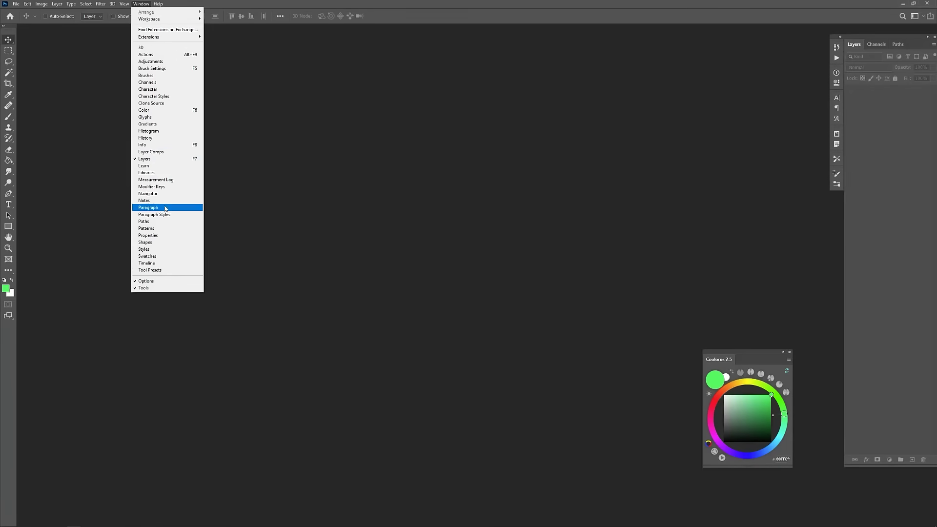
{"action": "left_click", "coordinate": [165, 110]}
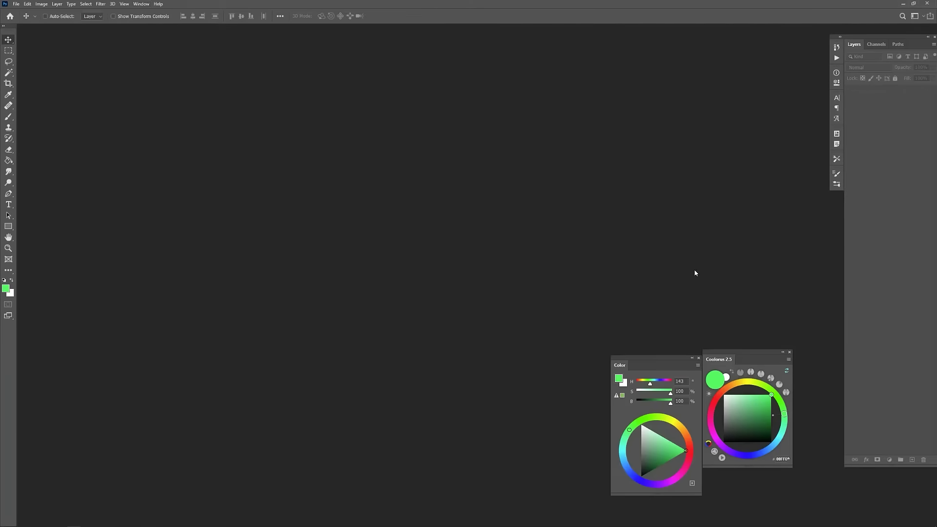
{"action": "left_click_drag", "start_coordinate": [666, 358], "coordinate": [635, 352]}
{"action": "left_click_drag", "start_coordinate": [740, 354], "coordinate": [715, 355]}
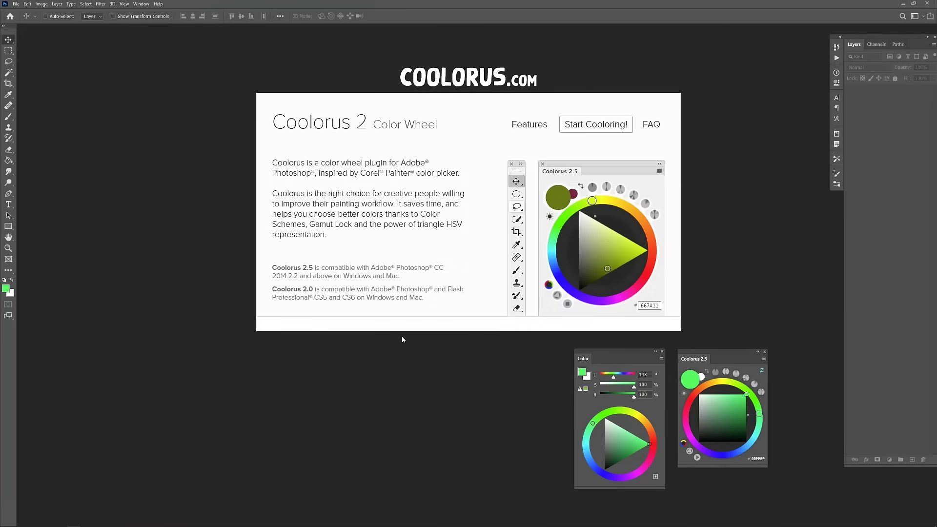
Step: Examine the brush presets in the Brushes panel and the on-canvas brush picker, down to the Erasers set
{"action": "key", "text": "b"}
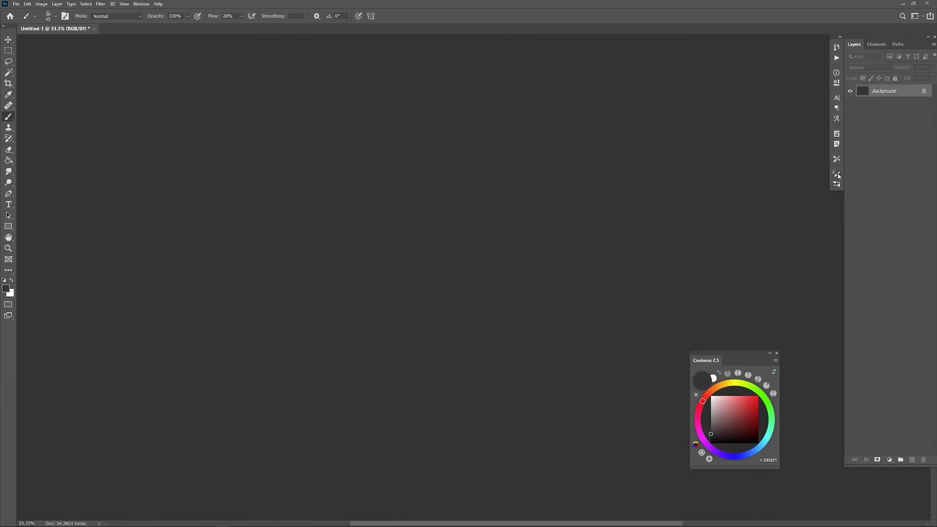
{"action": "left_click", "coordinate": [838, 185]}
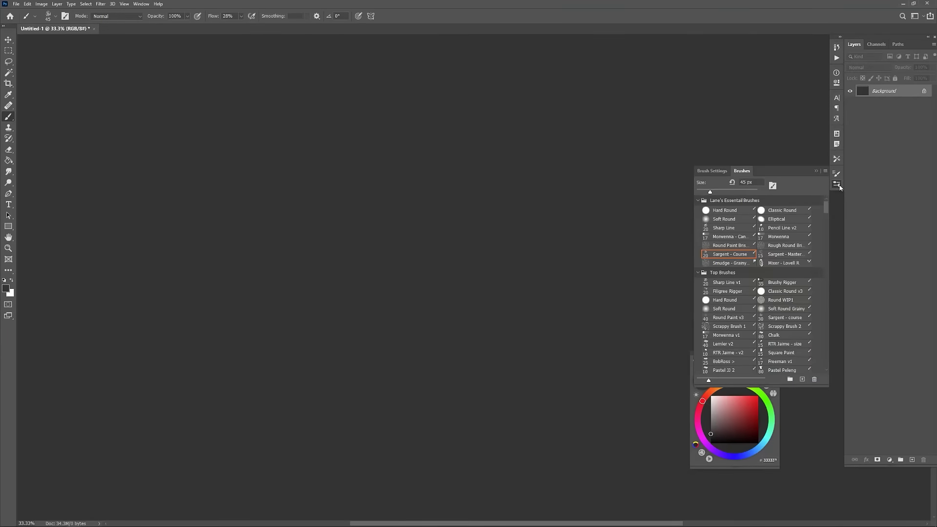
{"action": "left_click", "coordinate": [839, 185]}
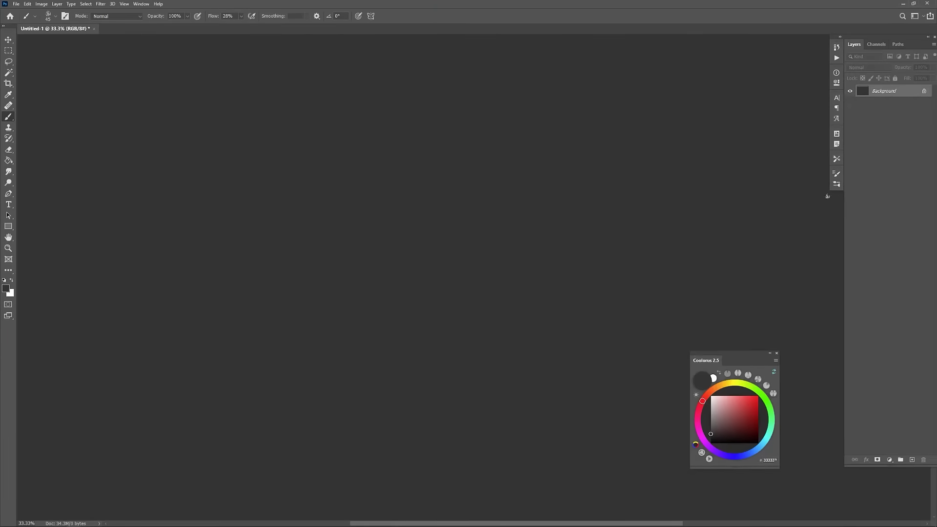
{"action": "right_click", "coordinate": [471, 223]}
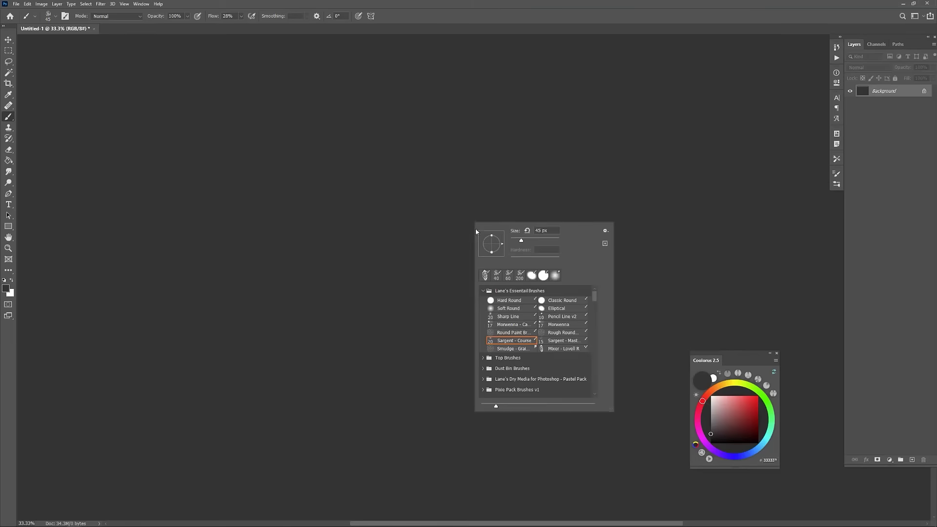
{"action": "scroll", "coordinate": [595, 302], "scroll_direction": "up", "scroll_amount": 2}
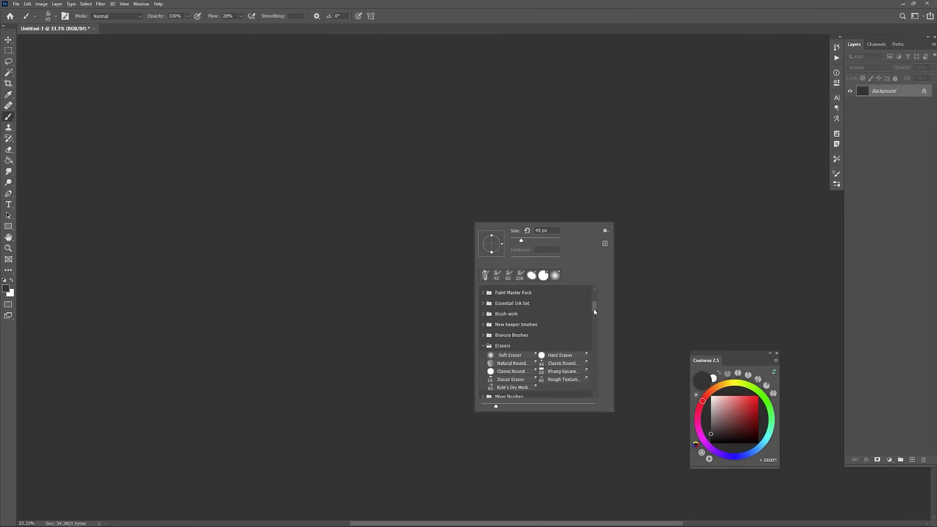
{"action": "scroll", "coordinate": [594, 309], "scroll_direction": "down", "scroll_amount": 2}
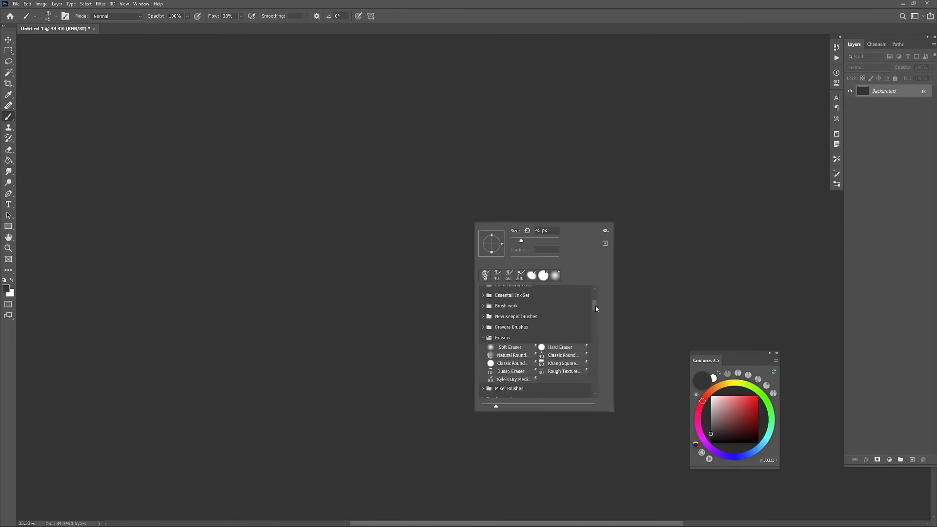
{"action": "left_click", "coordinate": [455, 214]}
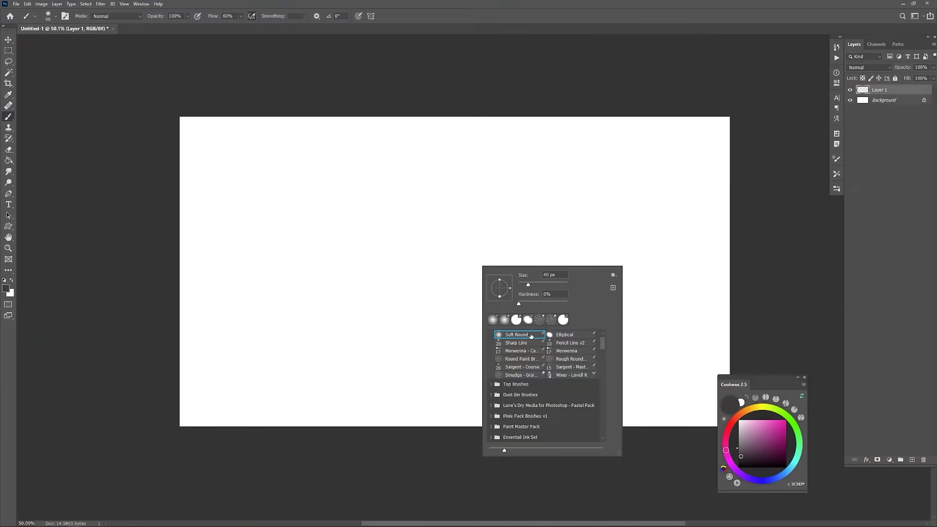
Step: Shade the upper part of the blank canvas in dark grey on Layer 1 with a greatly enlarged Soft Round brush
{"action": "left_click", "coordinate": [758, 248]}
{"action": "scroll", "coordinate": [561, 325], "scroll_direction": "down", "scroll_amount": 3}
{"action": "left_click_drag", "start_coordinate": [539, 342], "coordinate": [493, 302]}
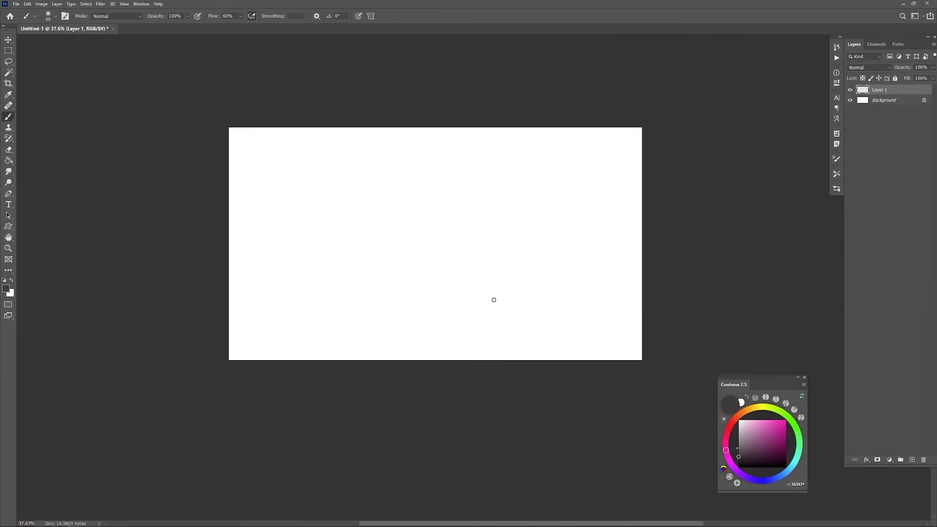
{"action": "key", "text": "bracketright"}
{"action": "key", "text": "bracketright"}
{"action": "key", "text": "bracketright"}
{"action": "key", "text": "bracketright"}
{"action": "key", "text": "bracketright"}
{"action": "key", "text": "bracketright"}
{"action": "key", "text": "bracketright"}
{"action": "key", "text": "bracketright"}
{"action": "key", "text": "bracketright"}
{"action": "key", "text": "bracketright"}
{"action": "key", "text": "bracketright"}
{"action": "key", "text": "bracketright"}
{"action": "key", "text": "bracketright"}
{"action": "key", "text": "bracketright"}
{"action": "key", "text": "bracketright"}
{"action": "key", "text": "bracketright"}
{"action": "key", "text": "bracketright"}
{"action": "key", "text": "bracketright"}
{"action": "key", "text": "bracketright"}
{"action": "key", "text": "bracketright"}
{"action": "mouse_move", "coordinate": [197, 168]}
{"action": "left_mouse_down"}
{"action": "mouse_move", "coordinate": [623, 247]}
{"action": "mouse_move", "coordinate": [443, 118]}
{"action": "mouse_move", "coordinate": [454, 176]}
{"action": "left_mouse_up"}
Step: Deepen the top of the backdrop gradient with broad full-width strokes of a near-black grey
{"action": "left_click", "coordinate": [739, 462]}
{"action": "left_click_drag", "start_coordinate": [742, 184], "coordinate": [115, 203]}
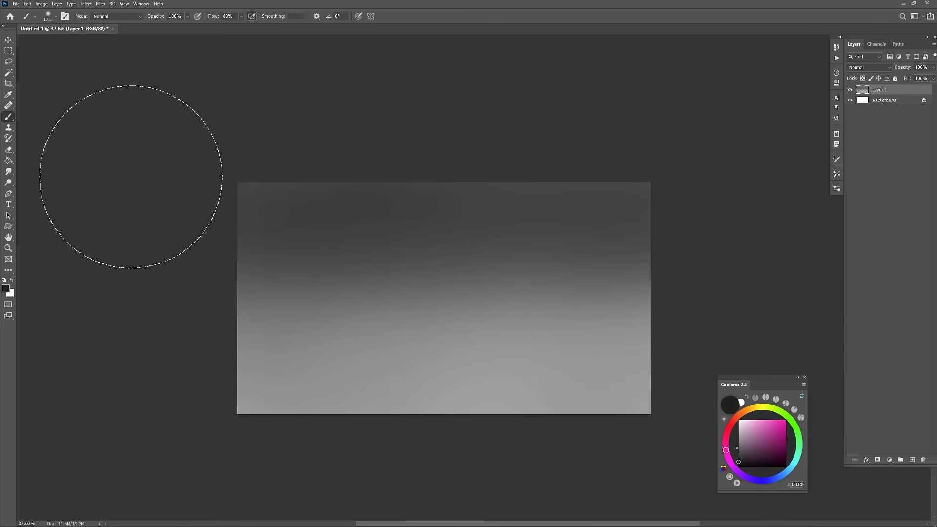
{"action": "left_click_drag", "start_coordinate": [180, 166], "coordinate": [714, 195]}
Step: Create a new layer and make a circular selection in the middle of the canvas
{"action": "scroll", "coordinate": [481, 324], "scroll_direction": "up", "scroll_amount": 5}
{"action": "scroll", "coordinate": [497, 288], "scroll_direction": "down", "scroll_amount": 1}
{"action": "key", "text": "ctrl+shift+alt+n"}
{"action": "left_click", "coordinate": [8, 50]}
{"action": "left_click_drag", "start_coordinate": [433, 232], "coordinate": [428, 225]}
{"action": "mouse_move", "coordinate": [345, 193]}
{"action": "left_mouse_down"}
{"action": "mouse_move", "coordinate": [561, 375]}
{"action": "mouse_move", "coordinate": [584, 365]}
{"action": "left_mouse_up"}
{"action": "key", "text": "ctrl+t"}
{"action": "left_click", "coordinate": [463, 192]}
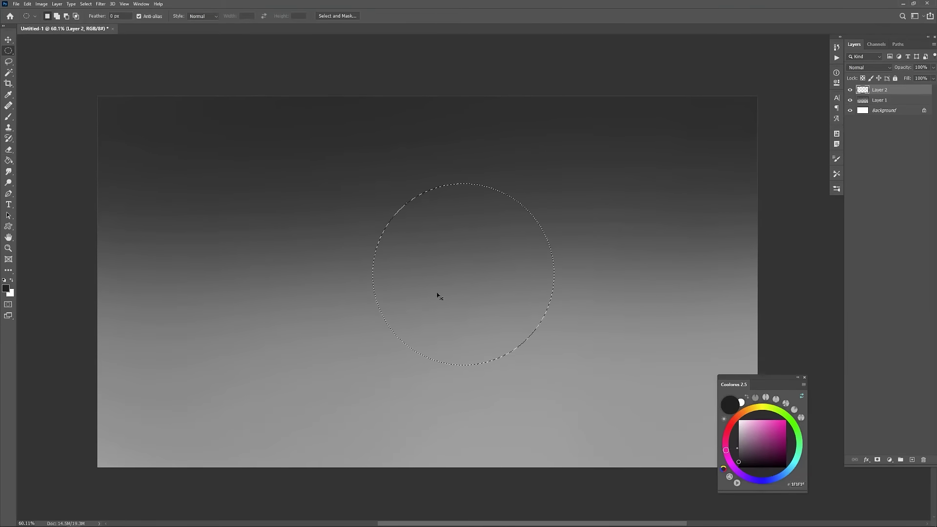
Step: Fill the circular selection with white, lower its lightness with Hue/Saturation, and deselect it
{"action": "key", "text": "ctrl+BackSpace"}
{"action": "key", "text": "ctrl+u"}
{"action": "left_click_drag", "start_coordinate": [679, 193], "coordinate": [664, 194]}
{"action": "left_click", "coordinate": [776, 119]}
{"action": "left_click_drag", "start_coordinate": [497, 299], "coordinate": [509, 282]}
{"action": "key", "text": "ctrl+d"}
Step: Darken the circle further with another Hue/Saturation adjustment and add a new layer above it
{"action": "key", "text": "ctrl+u"}
{"action": "left_click_drag", "start_coordinate": [691, 195], "coordinate": [601, 200]}
{"action": "left_click", "coordinate": [776, 117]}
{"action": "left_click_drag", "start_coordinate": [532, 268], "coordinate": [538, 258]}
{"action": "left_click", "coordinate": [912, 459]}
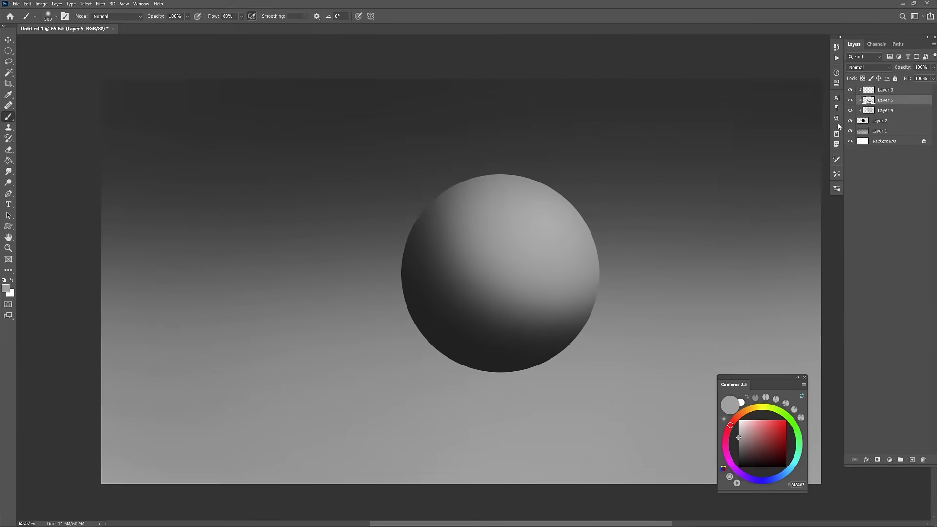
Step: On Layer 1, select a wide flat ellipse beneath the sphere and fill it with near-black as a cast shadow
{"action": "left_click", "coordinate": [879, 131]}
{"action": "left_click", "coordinate": [9, 51]}
{"action": "left_click", "coordinate": [54, 44]}
{"action": "left_click_drag", "start_coordinate": [293, 350], "coordinate": [573, 391]}
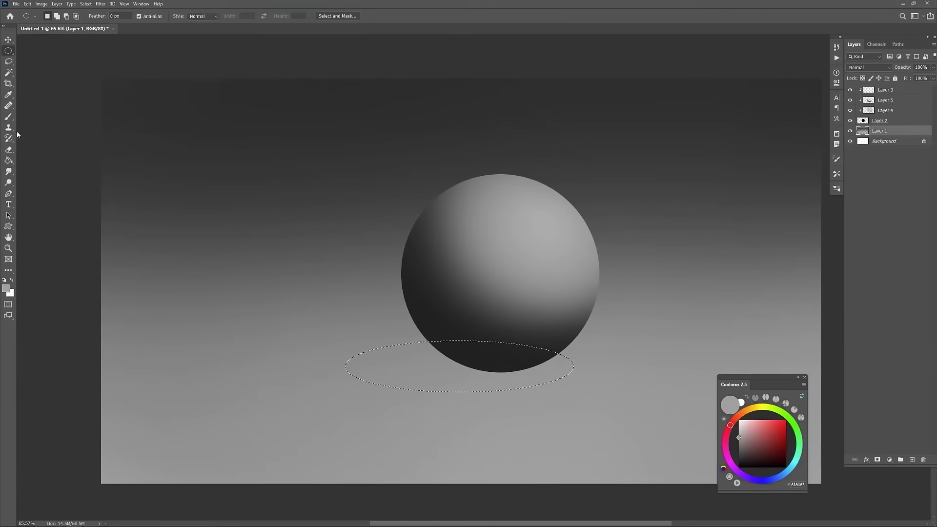
{"action": "key", "text": "g"}
{"action": "left_click", "coordinate": [738, 463]}
{"action": "left_click", "coordinate": [463, 385]}
{"action": "scroll", "coordinate": [462, 384], "scroll_direction": "down", "scroll_amount": 2}
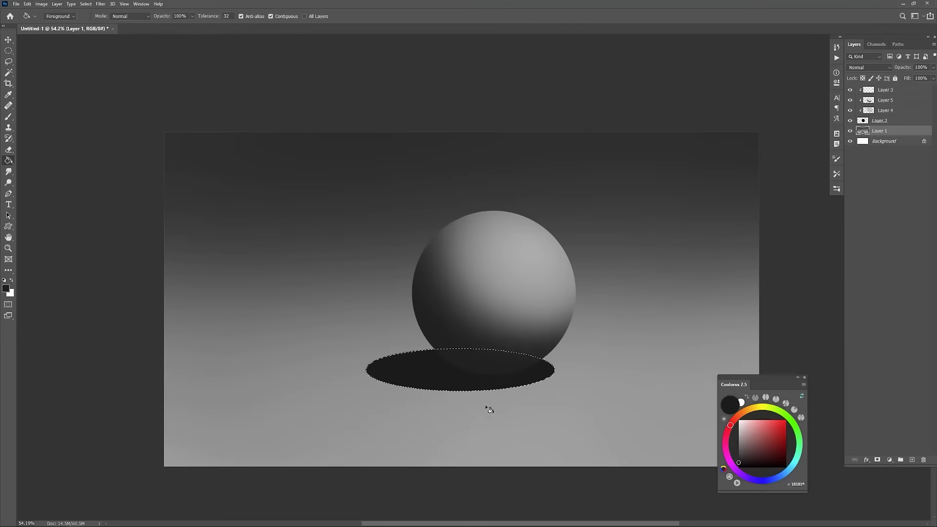
Step: Deselect the cast-shadow ellipse and add a new clipped layer above Layer 5 for painting on the sphere
{"action": "key", "text": "ctrl+d"}
{"action": "scroll", "coordinate": [481, 411], "scroll_direction": "down", "scroll_amount": 3}
{"action": "scroll", "coordinate": [479, 397], "scroll_direction": "up", "scroll_amount": 3}
{"action": "left_click", "coordinate": [878, 100]}
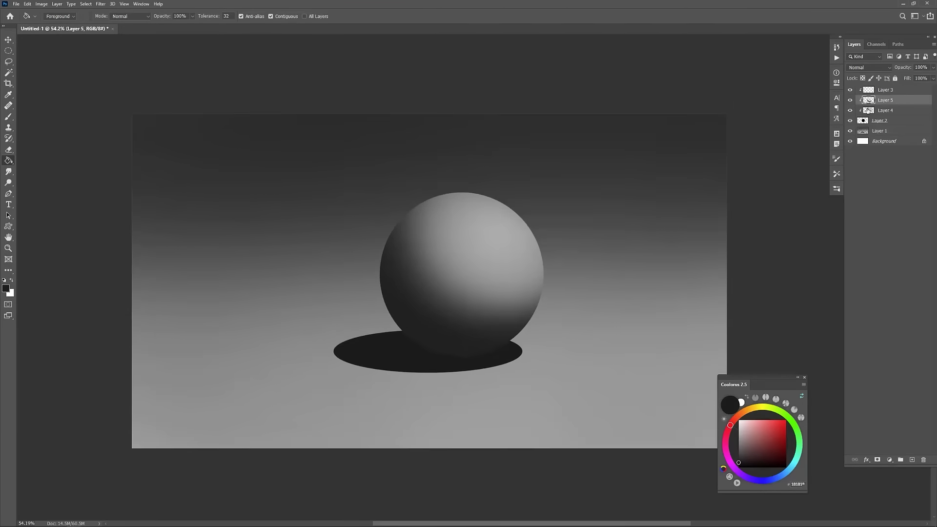
{"action": "left_click_drag", "start_coordinate": [467, 377], "coordinate": [466, 395]}
{"action": "key", "text": "ctrl+alt+shift+n"}
{"action": "key", "text": "b"}
Step: Paint a darker core shadow diagonally across the sphere's lower-left side with a soft brush and sampled dark greys
{"action": "left_click", "coordinate": [481, 333], "text": "alt"}
{"action": "key", "text": "bracketleft"}
{"action": "key", "text": "bracketleft"}
{"action": "key", "text": "bracketleft"}
{"action": "key", "text": "bracketleft"}
{"action": "key", "text": "bracketleft"}
{"action": "key", "text": "bracketleft"}
{"action": "key", "text": "bracketleft"}
{"action": "key", "text": "bracketleft"}
{"action": "left_click", "coordinate": [389, 303], "text": "alt"}
{"action": "scroll", "coordinate": [398, 249], "scroll_direction": "down", "scroll_amount": 2}
{"action": "key", "text": "bracketright"}
{"action": "key", "text": "bracketright"}
{"action": "mouse_move", "coordinate": [419, 277]}
{"action": "left_mouse_down"}
{"action": "mouse_move", "coordinate": [521, 378]}
{"action": "mouse_move", "coordinate": [508, 371]}
{"action": "left_mouse_up"}
{"action": "key", "text": "ctrl+z"}
{"action": "left_click", "coordinate": [739, 468]}
{"action": "mouse_move", "coordinate": [398, 310]}
{"action": "left_mouse_down"}
{"action": "mouse_move", "coordinate": [391, 316]}
{"action": "mouse_move", "coordinate": [408, 296]}
{"action": "left_mouse_up"}
{"action": "key", "text": "ctrl+z"}
Step: Brush subtle reflected light along the sphere's lower edge with sampled dark greys and a smaller 200 px brush
{"action": "left_click", "coordinate": [477, 377], "text": "alt"}
{"action": "key", "text": "bracketleft"}
{"action": "key", "text": "bracketleft"}
{"action": "key", "text": "bracketleft"}
{"action": "left_click", "coordinate": [412, 373], "text": "alt"}
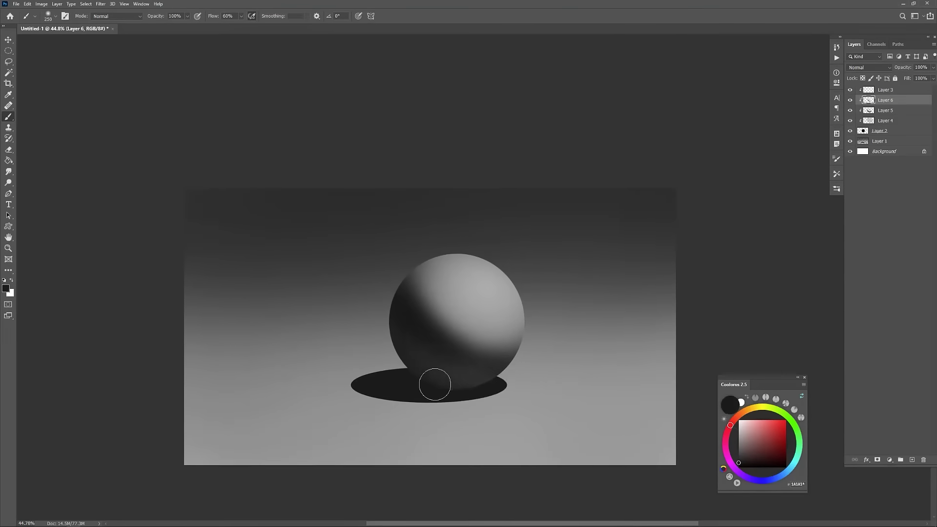
{"action": "key", "text": "bracketleft"}
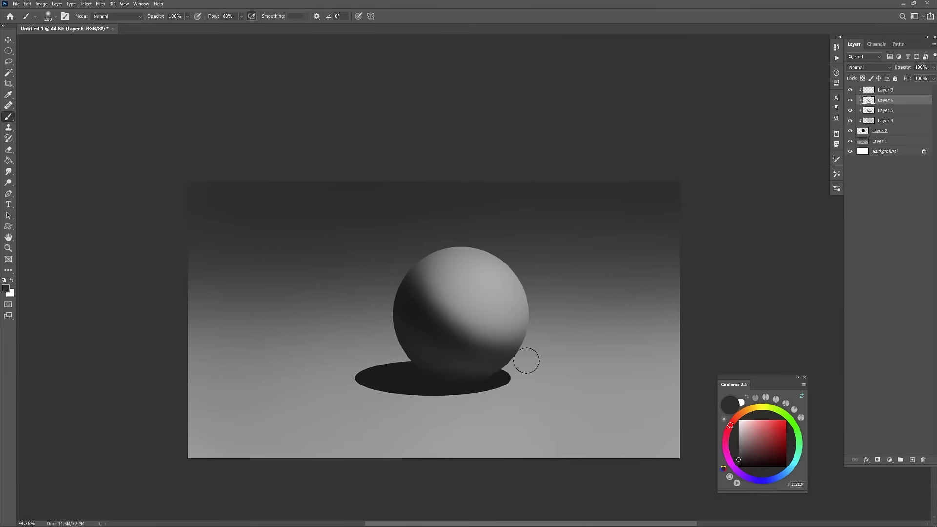
{"action": "left_click", "coordinate": [497, 374], "text": "alt"}
{"action": "scroll", "coordinate": [538, 341], "scroll_direction": "down", "scroll_amount": 1}
{"action": "scroll", "coordinate": [538, 341], "scroll_direction": "up", "scroll_amount": 1}
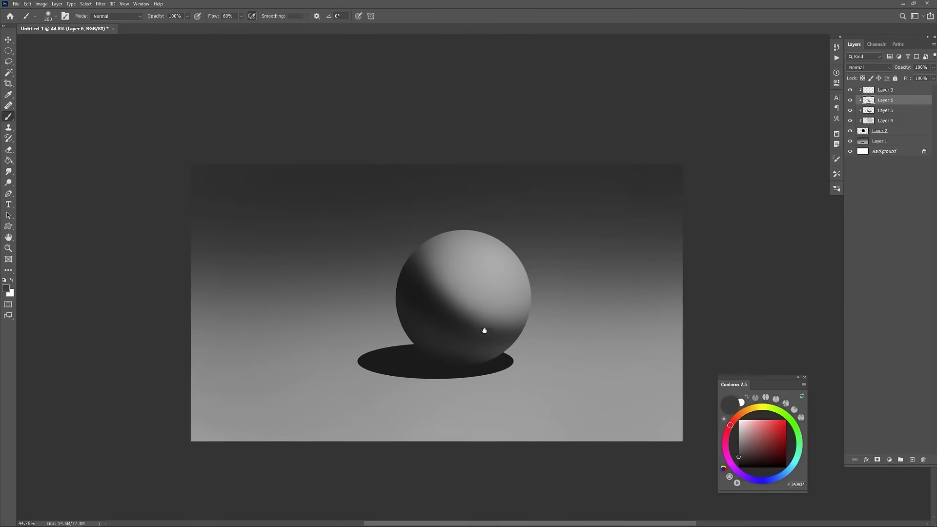
Step: Soften the transition between the sphere's lit area and core shadow with mid greys sampled from the painting
{"action": "left_click", "coordinate": [416, 258], "text": "alt"}
{"action": "key", "text": "bracketright"}
{"action": "key", "text": "bracketright"}
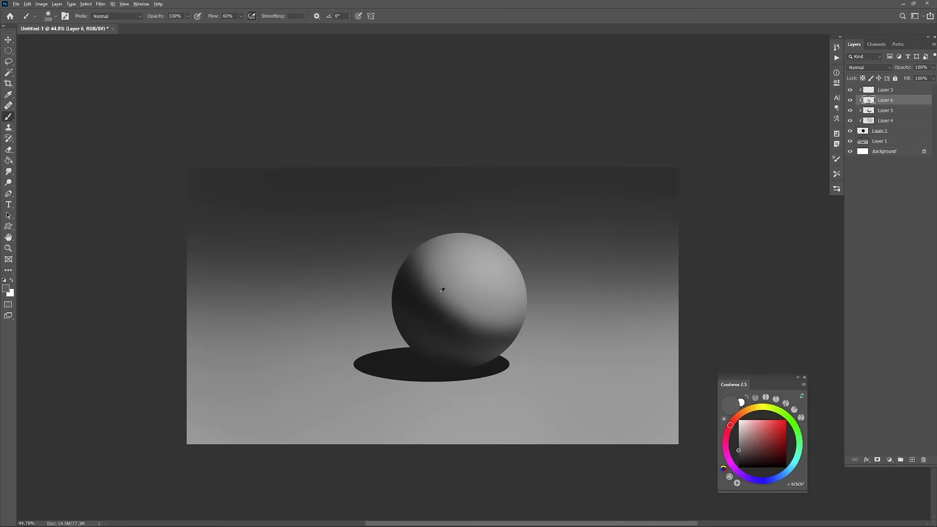
{"action": "key", "text": "bracketleft"}
{"action": "left_click", "coordinate": [437, 312], "text": "alt"}
{"action": "left_click_drag", "start_coordinate": [464, 324], "coordinate": [510, 334]}
{"action": "left_click_drag", "start_coordinate": [528, 366], "coordinate": [544, 368]}
{"action": "left_click_drag", "start_coordinate": [435, 396], "coordinate": [458, 370]}
{"action": "left_click", "coordinate": [408, 326], "text": "alt"}
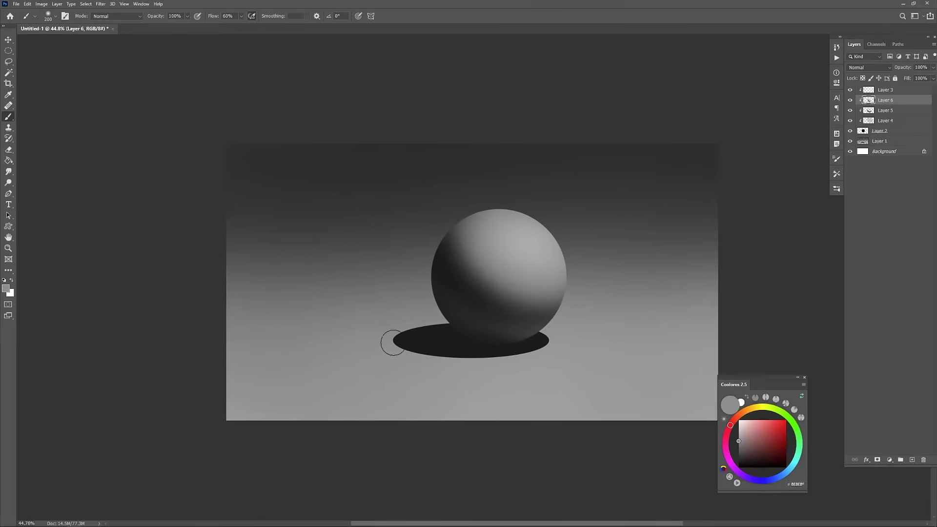
Step: Add a new layer directly above Layer 1 and clip it to Layer 1
{"action": "key", "text": "bracketleft"}
{"action": "left_click", "coordinate": [879, 130]}
{"action": "left_click", "coordinate": [879, 141]}
{"action": "left_click", "coordinate": [912, 460]}
{"action": "left_click", "coordinate": [879, 146], "text": "alt"}
{"action": "left_click", "coordinate": [878, 150]}
Step: Brush a slightly lighter tone into the far left end of the cast shadow with a smaller brush
{"action": "key", "text": "bracketleft"}
{"action": "key", "text": "bracketleft"}
{"action": "left_click_drag", "start_coordinate": [359, 366], "coordinate": [371, 371]}
{"action": "left_click_drag", "start_coordinate": [384, 397], "coordinate": [385, 405]}
{"action": "mouse_move", "coordinate": [542, 338]}
{"action": "left_mouse_down"}
{"action": "mouse_move", "coordinate": [541, 354]}
{"action": "mouse_move", "coordinate": [526, 341]}
{"action": "mouse_move", "coordinate": [550, 353]}
{"action": "left_mouse_up"}
Step: Reduce the brush to 45 px and add a new layer at the top of the layer stack
{"action": "scroll", "coordinate": [525, 327], "scroll_direction": "up", "scroll_amount": 4}
{"action": "key", "text": "bracketleft"}
{"action": "key", "text": "bracketleft"}
{"action": "key", "text": "bracketleft"}
{"action": "key", "text": "bracketleft"}
{"action": "key", "text": "bracketleft"}
{"action": "key", "text": "bracketleft"}
{"action": "key", "text": "bracketleft"}
{"action": "key", "text": "bracketleft"}
{"action": "key", "text": "bracketleft"}
{"action": "key", "text": "bracketleft"}
{"action": "key", "text": "bracketleft"}
{"action": "key", "text": "bracketleft"}
{"action": "key", "text": "bracketleft"}
{"action": "key", "text": "bracketleft"}
{"action": "key", "text": "bracketleft"}
{"action": "key", "text": "bracketleft"}
{"action": "key", "text": "alt+period"}
{"action": "key", "text": "ctrl+shift+alt+n"}
{"action": "left_click_drag", "start_coordinate": [521, 290], "coordinate": [515, 296]}
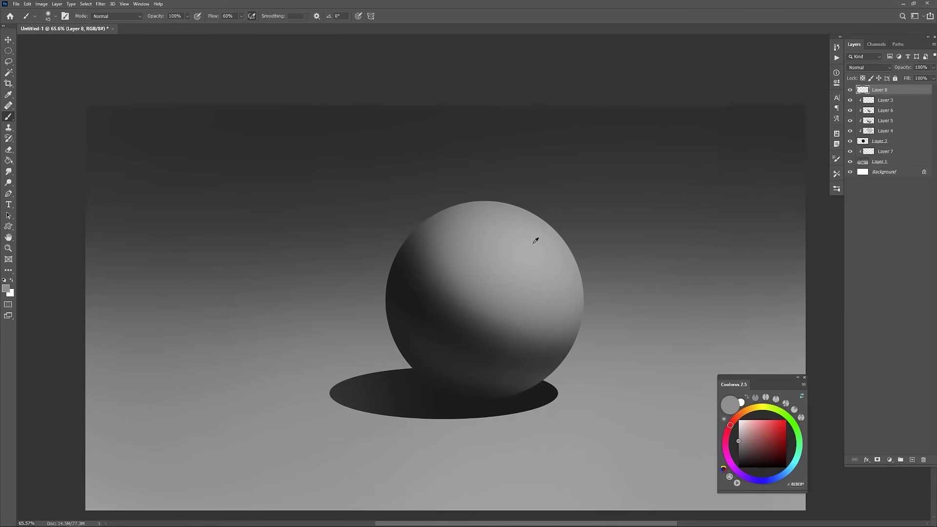
Step: Paint a soft light-grey highlight on the sphere's upper-right area, enlarging the brush to 150 px
{"action": "left_click", "coordinate": [533, 244], "text": "alt"}
{"action": "left_click_drag", "start_coordinate": [524, 233], "coordinate": [533, 259]}
{"action": "key", "text": "bracketright"}
{"action": "key", "text": "bracketright"}
{"action": "key", "text": "bracketright"}
{"action": "key", "text": "bracketright"}
{"action": "key", "text": "bracketright"}
{"action": "key", "text": "bracketright"}
{"action": "key", "text": "bracketright"}
{"action": "key", "text": "bracketright"}
{"action": "scroll", "coordinate": [542, 261], "scroll_direction": "down", "scroll_amount": 3}
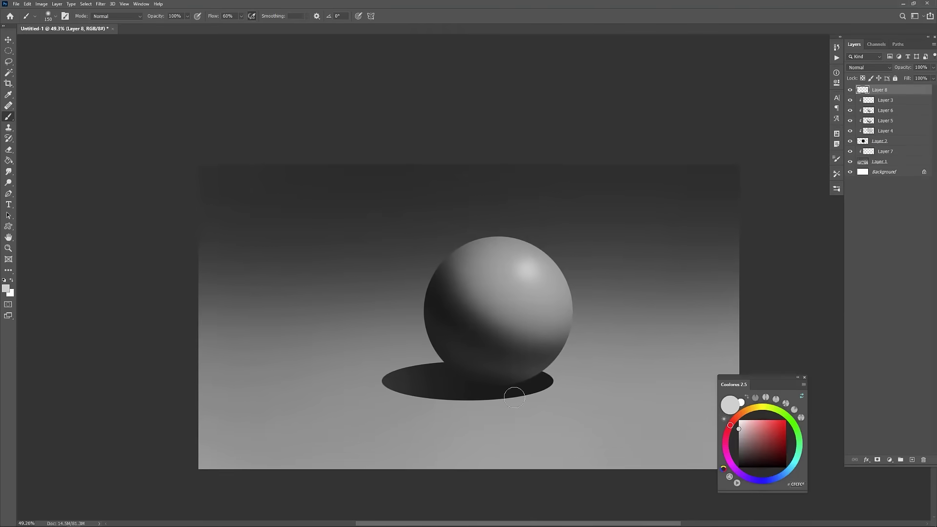
Step: Add another new layer and smudge the left tip of the cast shadow at 37% strength, sampling all layers
{"action": "scroll", "coordinate": [513, 401], "scroll_direction": "up", "scroll_amount": 2}
{"action": "left_click_drag", "start_coordinate": [513, 404], "coordinate": [519, 401]}
{"action": "key", "text": "ctrl+shift+alt+n"}
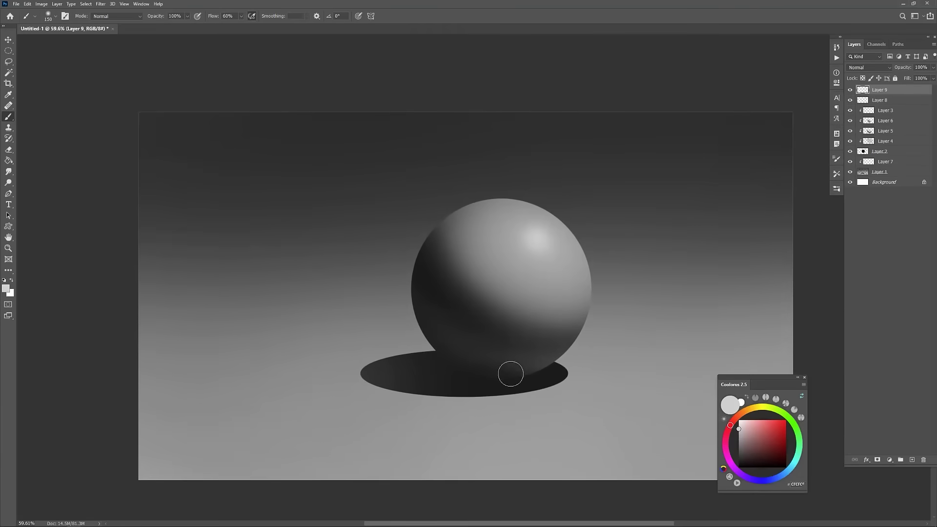
{"action": "key", "text": "r"}
{"action": "left_click_drag", "start_coordinate": [372, 391], "coordinate": [366, 369]}
{"action": "scroll", "coordinate": [366, 370], "scroll_direction": "up", "scroll_amount": 3}
{"action": "key", "text": "bracketright"}
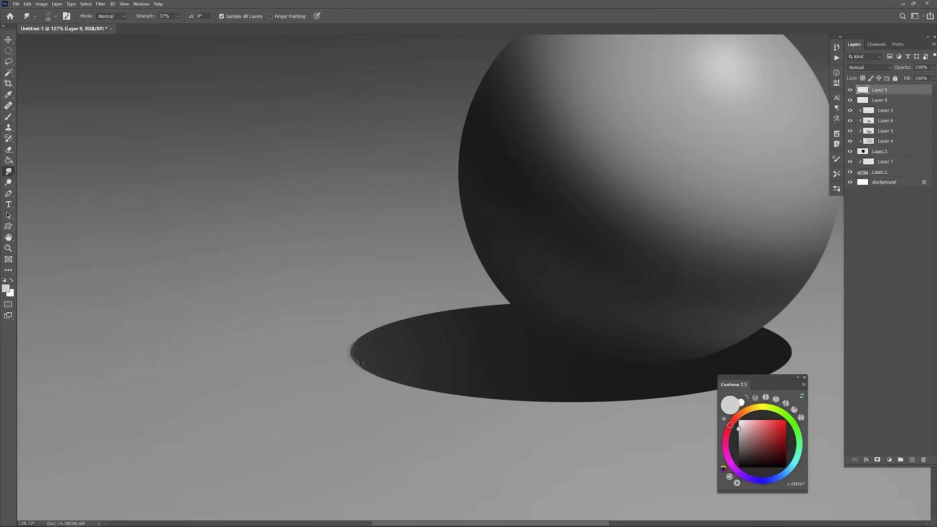
{"action": "key", "text": "bracketright"}
{"action": "scroll", "coordinate": [357, 342], "scroll_direction": "down", "scroll_amount": 2}
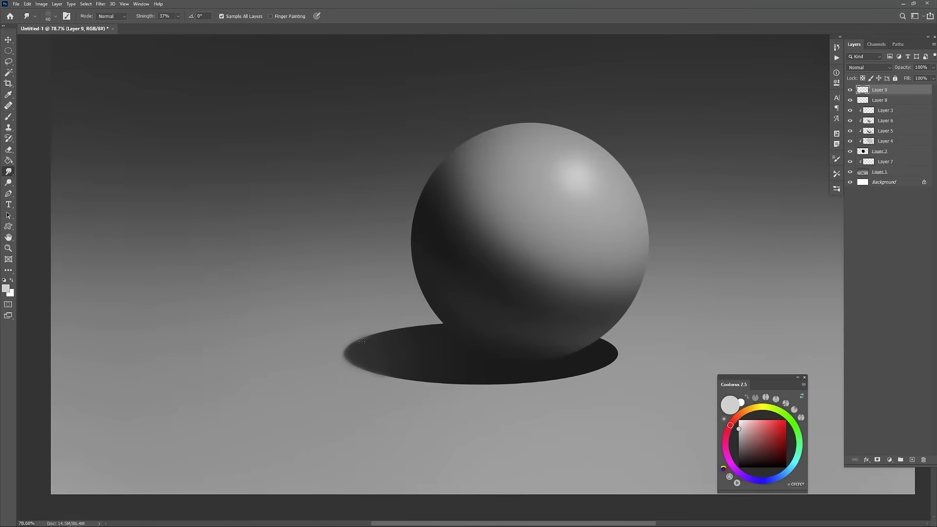
Step: Blur more of the cast shadow's outline with the Smudge tool, using a larger size on the left and smaller on the right
{"action": "scroll", "coordinate": [362, 378], "scroll_direction": "down", "scroll_amount": 3}
{"action": "scroll", "coordinate": [370, 366], "scroll_direction": "up", "scroll_amount": 3}
{"action": "left_click_drag", "start_coordinate": [377, 372], "coordinate": [340, 350]}
{"action": "key", "text": "bracketright"}
{"action": "left_click_drag", "start_coordinate": [403, 357], "coordinate": [362, 373]}
{"action": "mouse_move", "coordinate": [516, 374]}
{"action": "left_mouse_down"}
{"action": "mouse_move", "coordinate": [516, 356]}
{"action": "mouse_move", "coordinate": [530, 357]}
{"action": "left_mouse_up"}
{"action": "key", "text": "bracketleft"}
{"action": "key", "text": "bracketleft"}
{"action": "left_click_drag", "start_coordinate": [488, 389], "coordinate": [529, 380]}
Step: Add two new layers and switch to the angled brush preset with 100% flow and 10% smoothing
{"action": "key", "text": "ctrl+shift+alt+n"}
{"action": "key", "text": "b"}
{"action": "right_click", "coordinate": [671, 300]}
{"action": "double_click", "coordinate": [765, 309]}
{"action": "left_click_drag", "start_coordinate": [613, 287], "coordinate": [614, 290]}
{"action": "left_click", "coordinate": [540, 325], "text": "alt"}
{"action": "key", "text": "ctrl+shift+alt+n"}
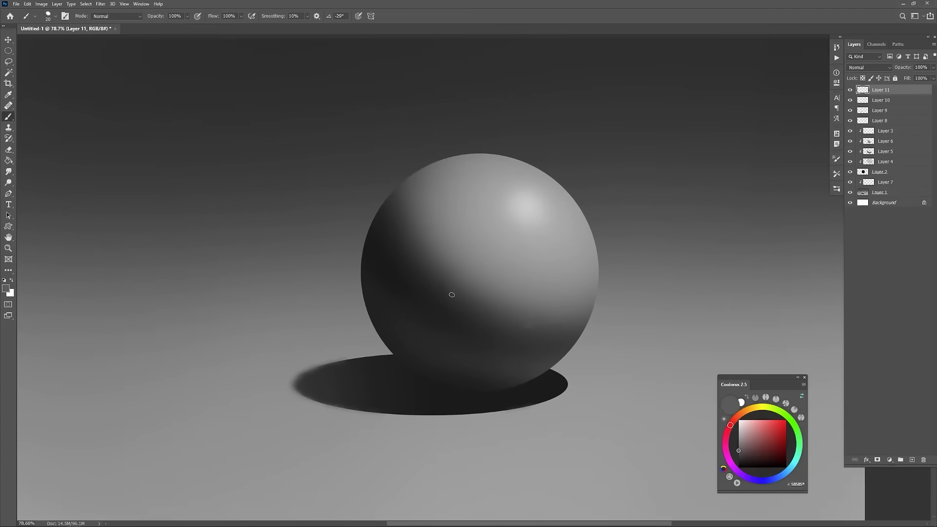
Step: Dab small textured strokes along the sphere's shadow transition with greys sampled from the surrounding shading
{"action": "left_click", "coordinate": [449, 291], "text": "alt"}
{"action": "left_click", "coordinate": [418, 232], "text": "alt"}
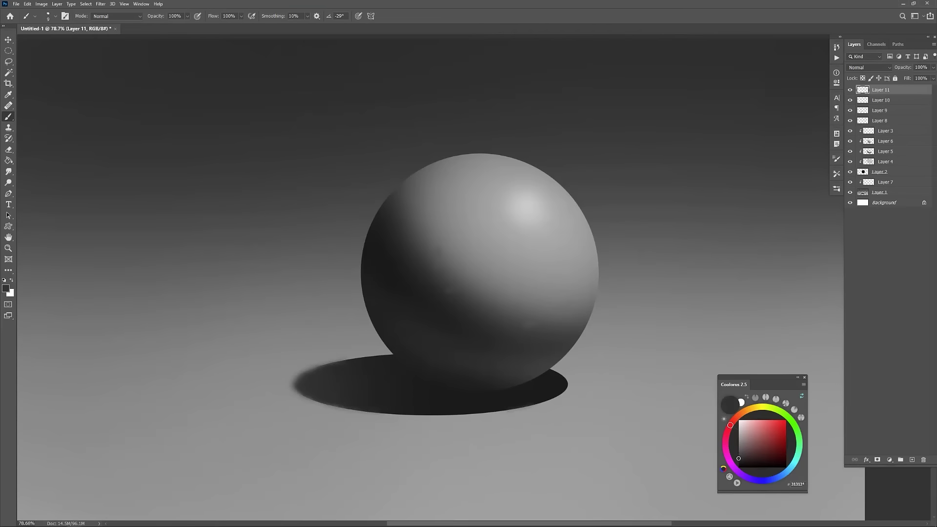
{"action": "left_click", "coordinate": [408, 198], "text": "alt"}
{"action": "left_click", "coordinate": [439, 253], "text": "alt"}
{"action": "mouse_move", "coordinate": [523, 325]}
{"action": "left_mouse_down"}
{"action": "mouse_move", "coordinate": [515, 313]}
{"action": "mouse_move", "coordinate": [488, 330]}
{"action": "left_mouse_up"}
{"action": "left_click", "coordinate": [497, 321], "text": "alt"}
Step: Add small textured strokes around the sphere's highlight and upper lit area with sampled light greys
{"action": "left_click", "coordinate": [499, 185], "text": "alt"}
{"action": "key", "text": "]"}
{"action": "scroll", "coordinate": [475, 173], "scroll_direction": "down", "scroll_amount": 3}
{"action": "scroll", "coordinate": [475, 173], "scroll_direction": "up", "scroll_amount": 2}
{"action": "left_click", "coordinate": [470, 194], "text": "alt"}
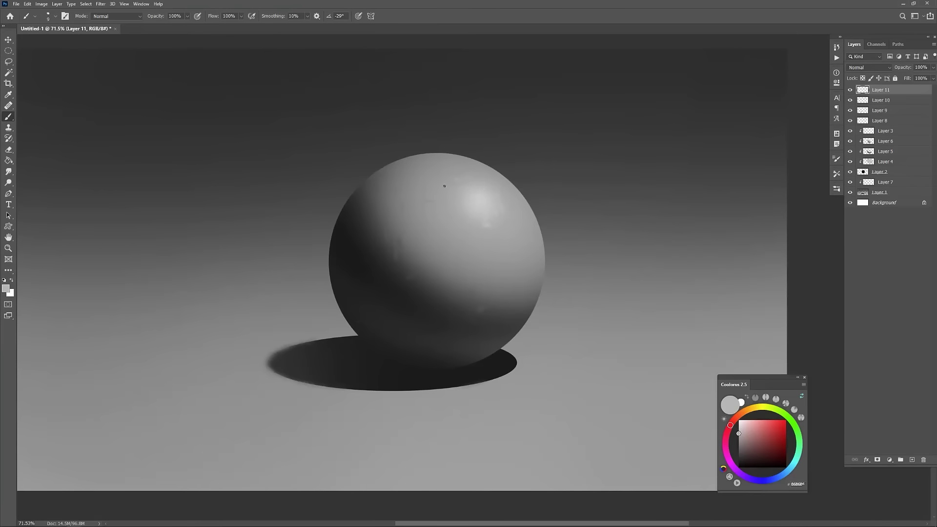
Step: Brush faint light streaks on the floor around the cast shadow and touch up the sphere's highlight with sampled light grey
{"action": "scroll", "coordinate": [522, 349], "scroll_direction": "down", "scroll_amount": 2}
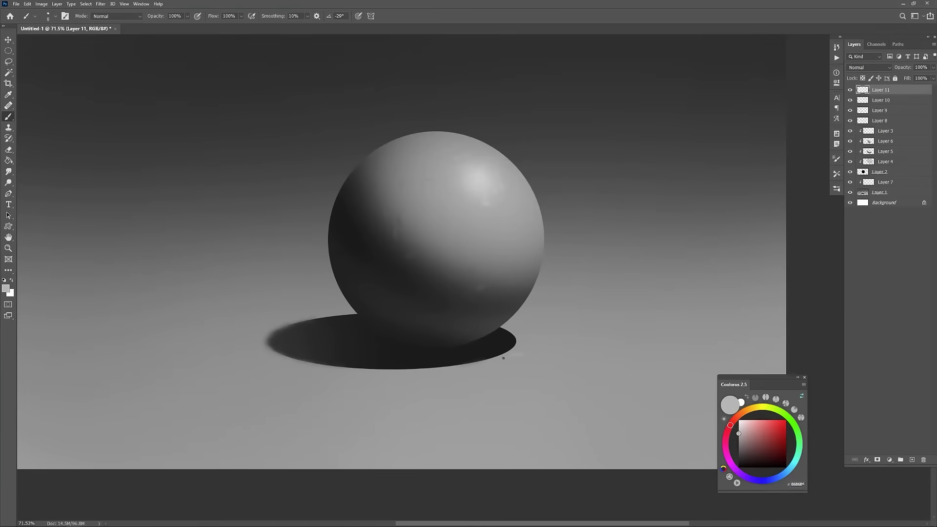
{"action": "scroll", "coordinate": [597, 334], "scroll_direction": "down", "scroll_amount": 2}
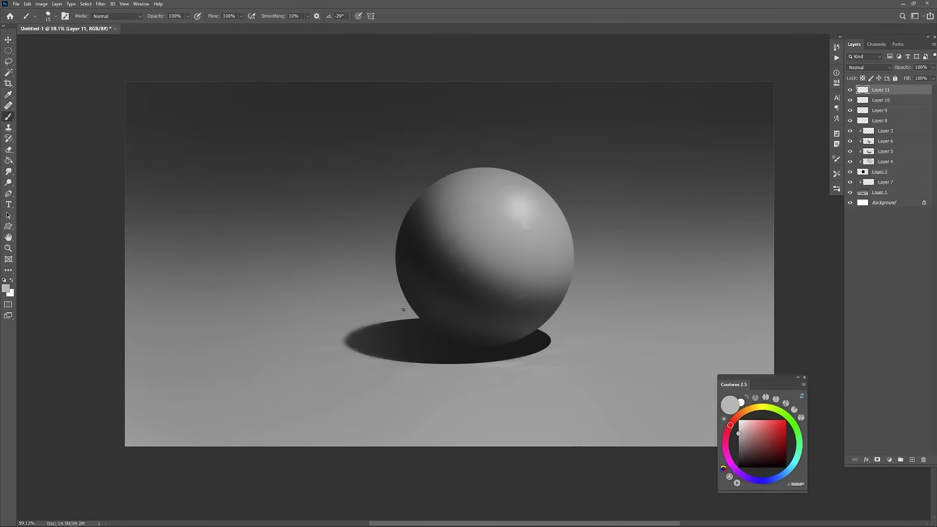
{"action": "scroll", "coordinate": [538, 359], "scroll_direction": "up", "scroll_amount": 4}
{"action": "key", "text": "["}
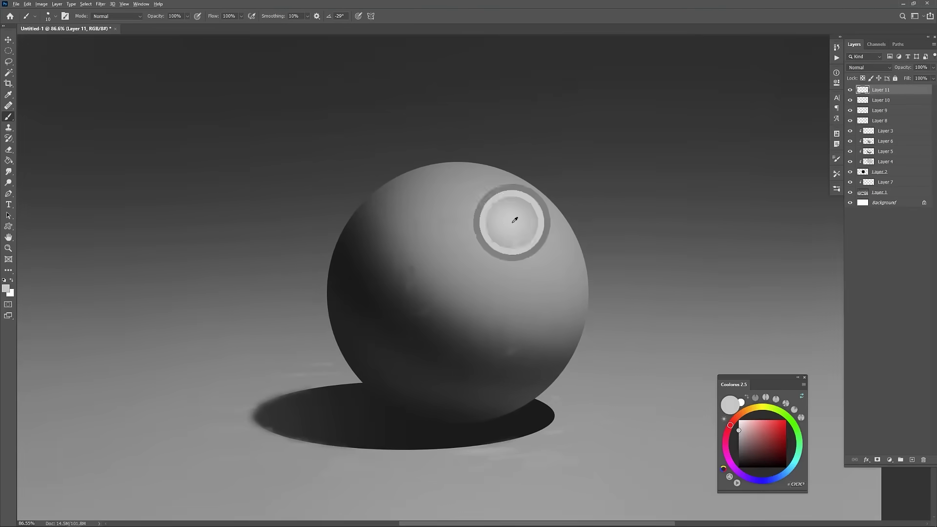
{"action": "scroll", "coordinate": [508, 218], "scroll_direction": "up", "scroll_amount": 2}
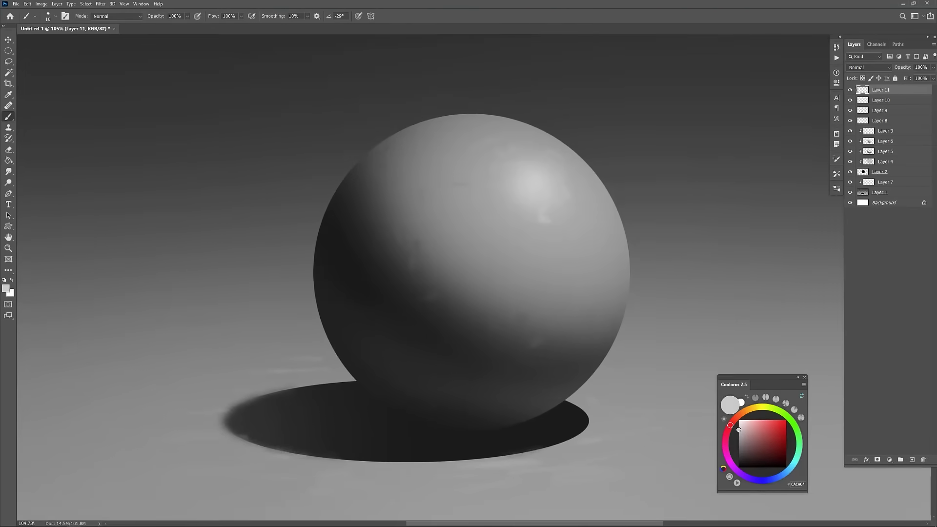
{"action": "scroll", "coordinate": [231, 275], "scroll_direction": "down", "scroll_amount": 3}
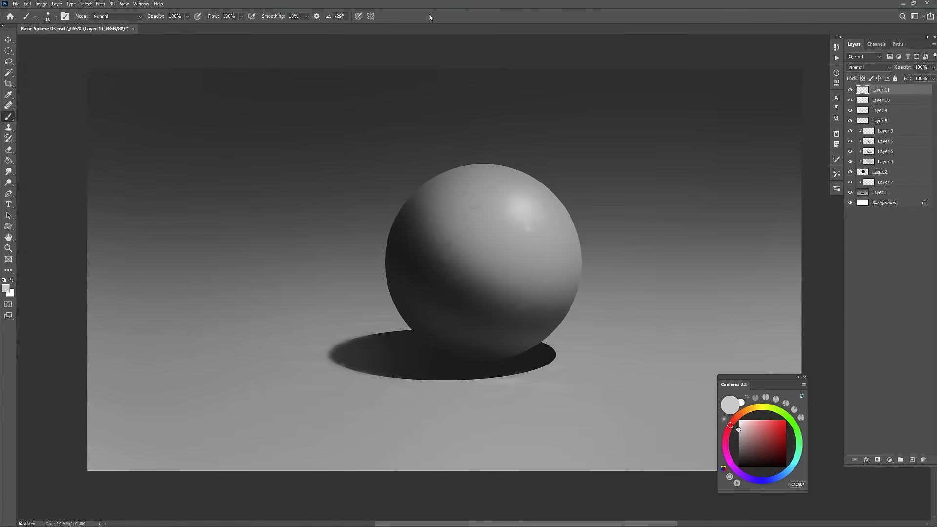
Step: Switch back to the soft brush preset with 60% flow and add a new layer on top
{"action": "right_click", "coordinate": [602, 246]}
{"action": "double_click", "coordinate": [664, 304]}
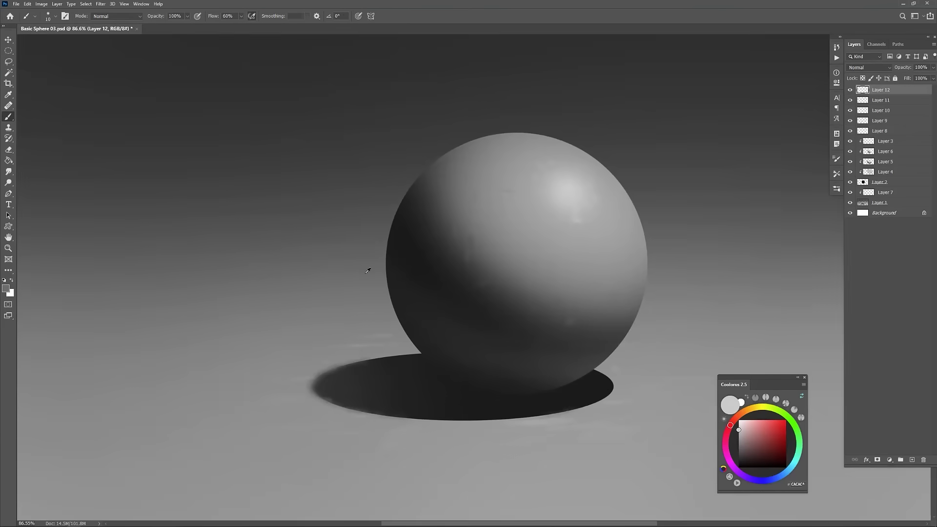
Step: Set the new layer's blend mode to Lighten and brush sampled backdrop grey onto the sphere with an enlarged soft brush
{"action": "key", "text": "bracketright"}
{"action": "key", "text": "bracketright"}
{"action": "key", "text": "bracketright"}
{"action": "key", "text": "bracketright"}
{"action": "key", "text": "bracketright"}
{"action": "key", "text": "bracketright"}
{"action": "key", "text": "bracketright"}
{"action": "key", "text": "bracketright"}
{"action": "key", "text": "bracketright"}
{"action": "key", "text": "bracketright"}
{"action": "key", "text": "bracketright"}
{"action": "key", "text": "bracketright"}
{"action": "key", "text": "bracketright"}
{"action": "key", "text": "bracketright"}
{"action": "key", "text": "bracketright"}
{"action": "key", "text": "bracketright"}
{"action": "key", "text": "bracketright"}
{"action": "key", "text": "bracketright"}
{"action": "left_click_drag", "start_coordinate": [397, 166], "coordinate": [360, 247]}
{"action": "scroll", "coordinate": [370, 312], "scroll_direction": "down", "scroll_amount": 2}
{"action": "key", "text": "bracketleft"}
{"action": "left_click", "coordinate": [420, 159], "text": "alt"}
{"action": "key", "text": "bracketright"}
{"action": "left_click", "coordinate": [868, 67]}
{"action": "left_click", "coordinate": [861, 129]}
{"action": "left_click_drag", "start_coordinate": [519, 234], "coordinate": [523, 244]}
Step: Move Layer 12 between Layer 3 and Layer 6 and clip it to the sphere layer
{"action": "key", "text": "e"}
{"action": "key", "text": "bracketright"}
{"action": "key", "text": "bracketright"}
{"action": "key", "text": "bracketright"}
{"action": "key", "text": "bracketright"}
{"action": "key", "text": "bracketright"}
{"action": "key", "text": "bracketright"}
{"action": "key", "text": "bracketright"}
{"action": "left_click_drag", "start_coordinate": [896, 89], "coordinate": [886, 142]}
{"action": "right_click", "coordinate": [886, 141]}
{"action": "left_click", "coordinate": [858, 386]}
{"action": "scroll", "coordinate": [475, 299], "scroll_direction": "up", "scroll_amount": 2}
{"action": "key", "text": "b"}
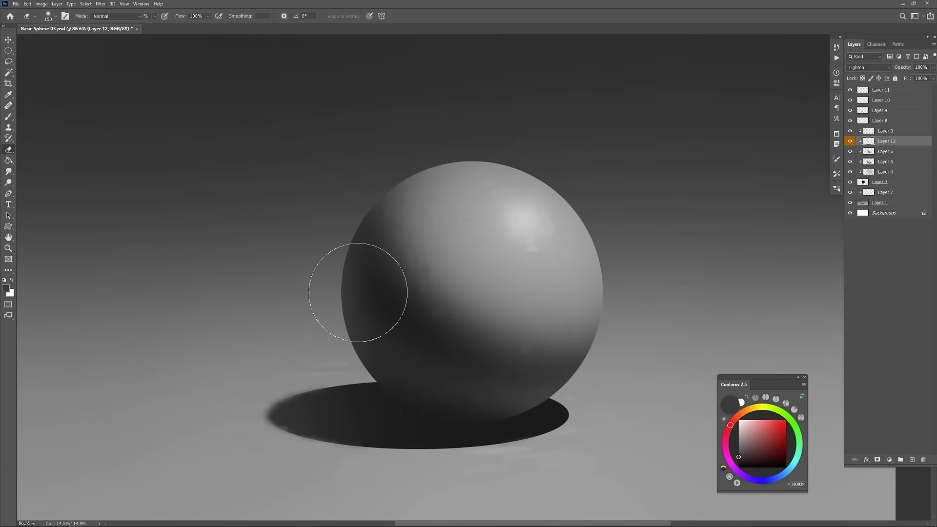
Step: Glaze greys sampled from the backdrop over the sphere's edges on the clipped Lighten layer, using a soft brush at varying sizes
{"action": "left_click_drag", "start_coordinate": [610, 355], "coordinate": [557, 307]}
{"action": "key", "text": "bracketleft"}
{"action": "key", "text": "bracketleft"}
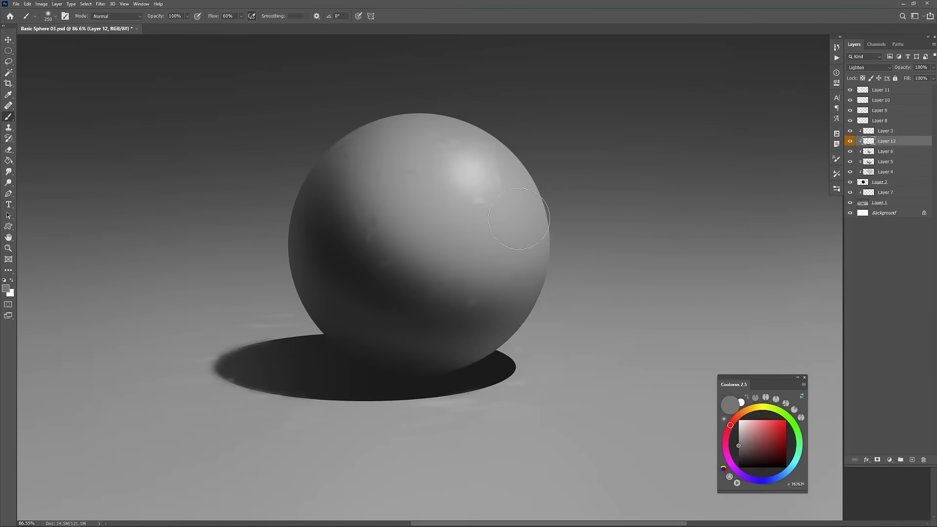
{"action": "key", "text": "bracketright"}
{"action": "key", "text": "bracketright"}
{"action": "key", "text": "bracketright"}
{"action": "key", "text": "bracketright"}
{"action": "key", "text": "bracketright"}
{"action": "key", "text": "bracketright"}
{"action": "scroll", "coordinate": [336, 189], "scroll_direction": "down", "scroll_amount": 7}
{"action": "left_click_drag", "start_coordinate": [320, 323], "coordinate": [360, 356]}
{"action": "left_click", "coordinate": [393, 156], "text": "alt"}
{"action": "key", "text": "bracketleft"}
{"action": "key", "text": "bracketleft"}
{"action": "key", "text": "bracketleft"}
{"action": "key", "text": "bracketleft"}
{"action": "key", "text": "bracketleft"}
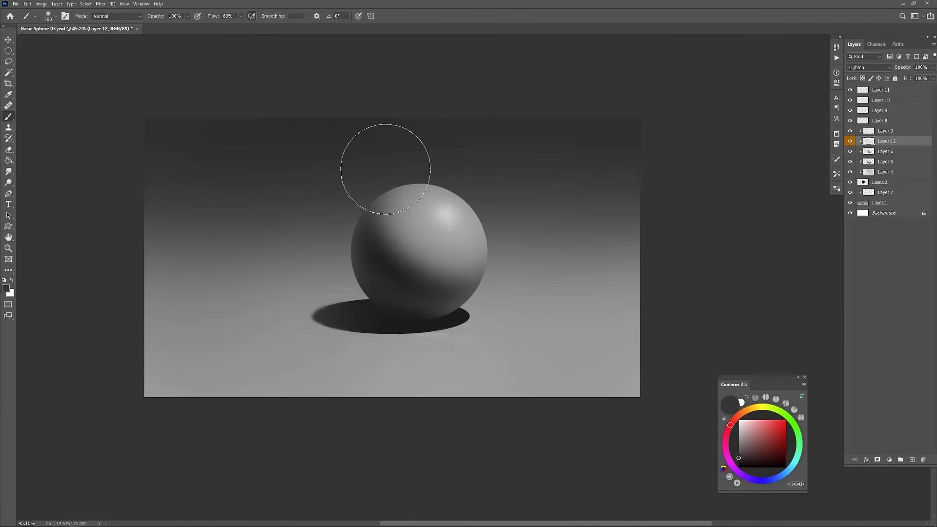
{"action": "key", "text": "bracketleft"}
{"action": "key", "text": "bracketleft"}
{"action": "left_click", "coordinate": [437, 167], "text": "alt"}
{"action": "scroll", "coordinate": [438, 164], "scroll_direction": "up", "scroll_amount": 3}
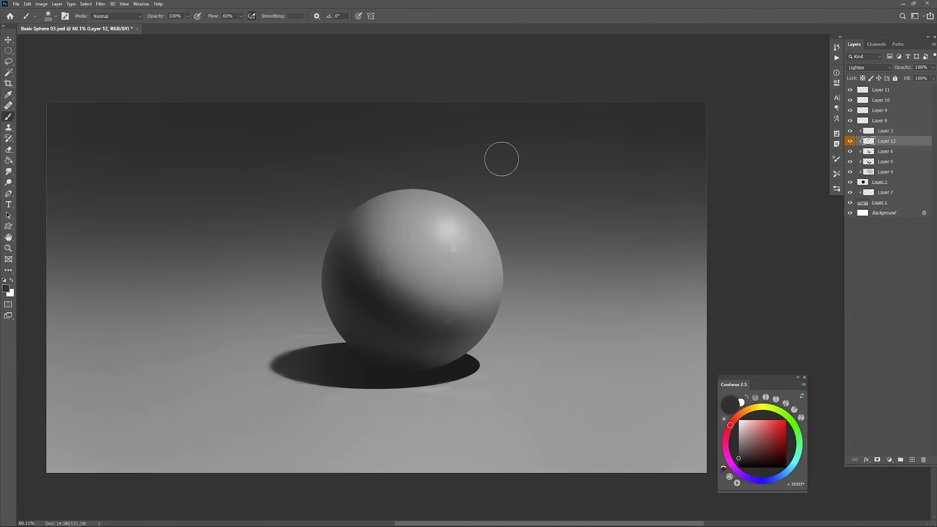
{"action": "scroll", "coordinate": [516, 160], "scroll_direction": "up", "scroll_amount": 2}
{"action": "left_click_drag", "start_coordinate": [610, 156], "coordinate": [657, 150]}
Step: Add a clipped layer above Layer 12 and softly brush sampled dark backdrop grey along the sphere's upper edge
{"action": "key", "text": "ctrl+shift+alt+n"}
{"action": "scroll", "coordinate": [632, 176], "scroll_direction": "down", "scroll_amount": 2}
{"action": "left_click", "coordinate": [588, 223], "text": "alt"}
{"action": "key", "text": "bracketleft"}
{"action": "key", "text": "bracketleft"}
{"action": "key", "text": "bracketleft"}
{"action": "mouse_move", "coordinate": [580, 229]}
{"action": "left_mouse_down"}
{"action": "mouse_move", "coordinate": [516, 158]}
{"action": "mouse_move", "coordinate": [458, 141]}
{"action": "left_mouse_up"}
{"action": "scroll", "coordinate": [481, 150], "scroll_direction": "up", "scroll_amount": 1}
{"action": "scroll", "coordinate": [381, 169], "scroll_direction": "up", "scroll_amount": 1}
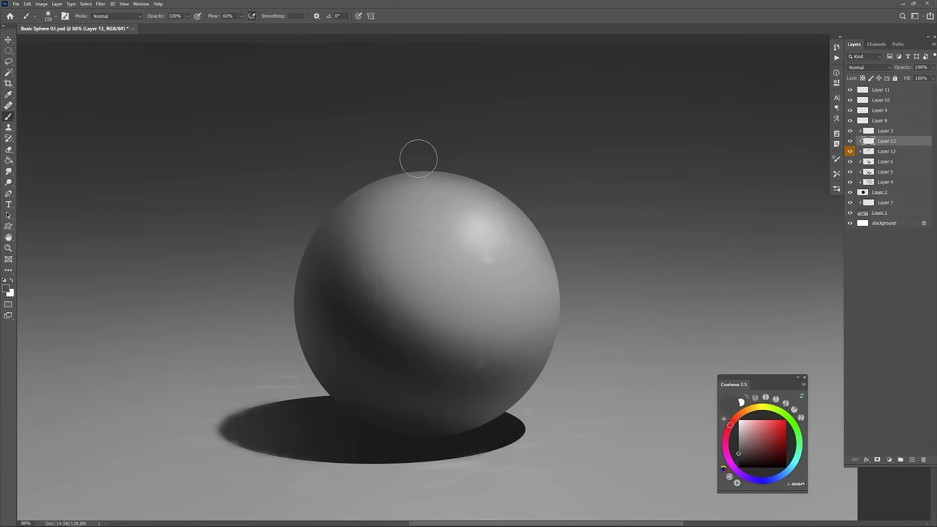
{"action": "key", "text": "bracketright"}
{"action": "key", "text": "bracketright"}
{"action": "key", "text": "bracketright"}
{"action": "key", "text": "bracketright"}
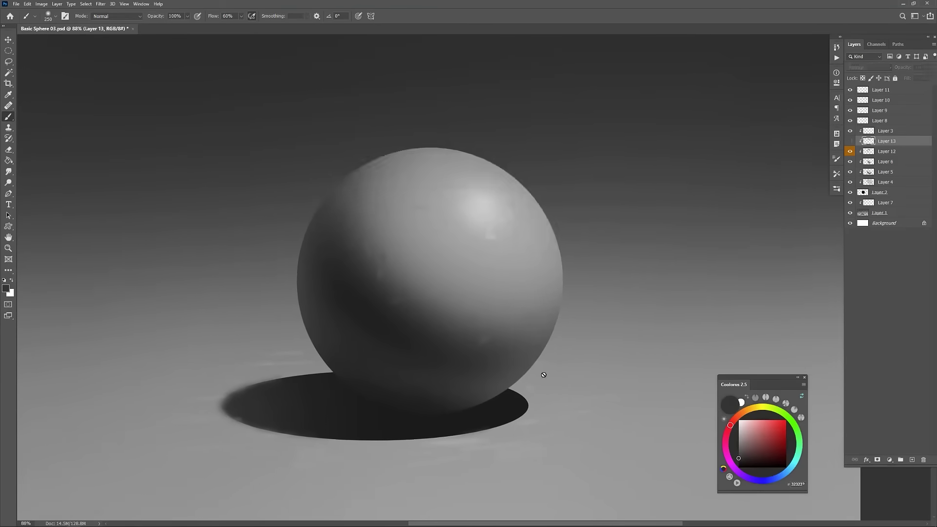
Step: Erase part of the soft glaze on Layer 13 with an enlarged eraser and toggle the layer's visibility to compare
{"action": "scroll", "coordinate": [544, 375], "scroll_direction": "down", "scroll_amount": 2}
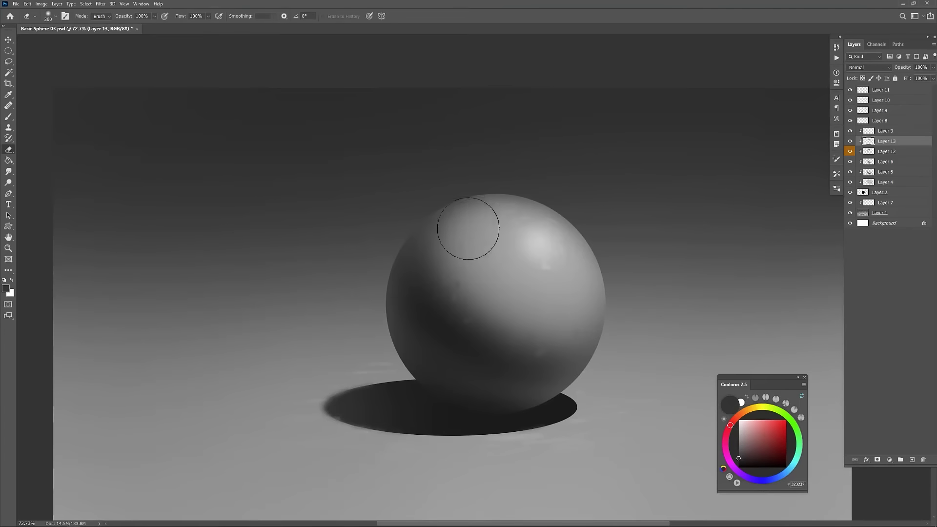
{"action": "key", "text": "e"}
{"action": "key", "text": "ctrl+comma"}
{"action": "key", "text": "bracketright"}
{"action": "left_click_drag", "start_coordinate": [573, 265], "coordinate": [504, 285]}
{"action": "key", "text": "ctrl+comma"}
{"action": "key", "text": "ctrl+comma"}
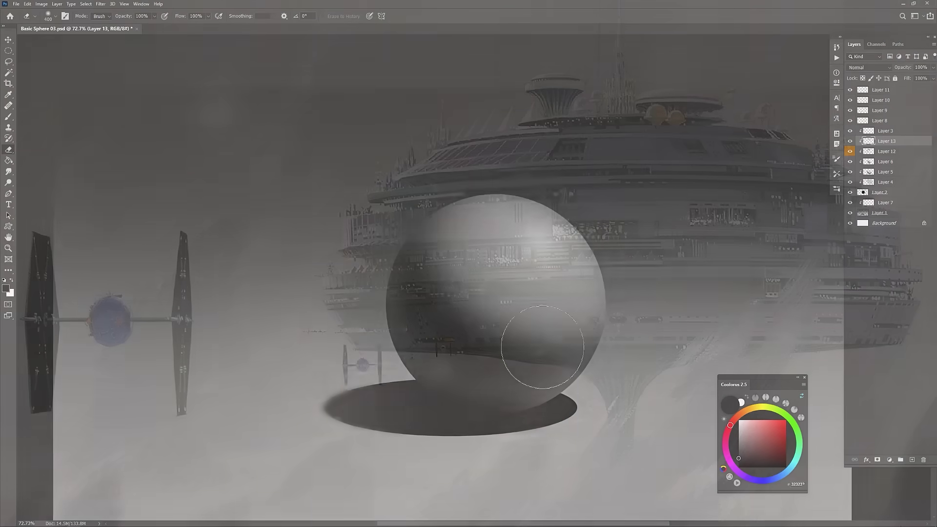